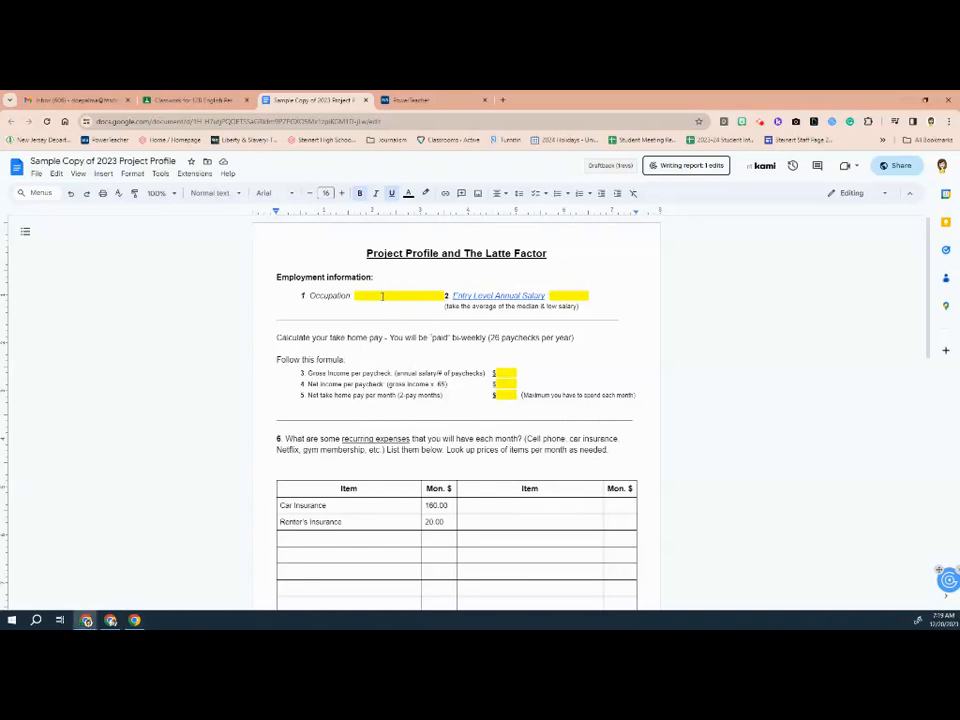
Enter Auto Mechanic as the occupation and open the Salary Finder page linked from Entry Level Annual Salary
left_click(381, 296)
type("ACto Mechanic")
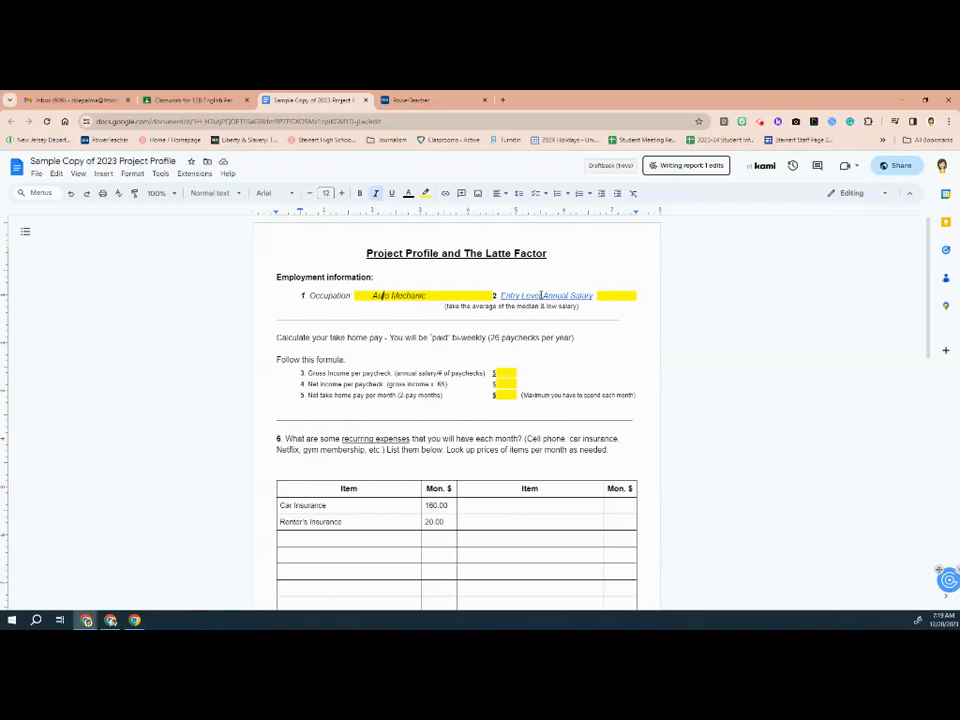
left_click(541, 296)
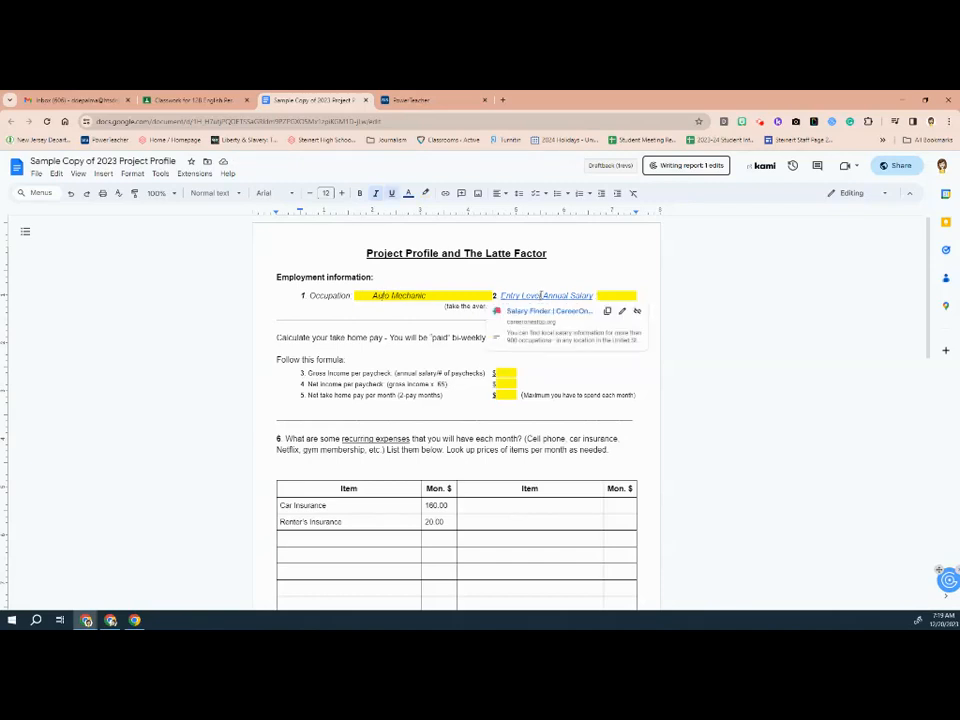
left_click(549, 312)
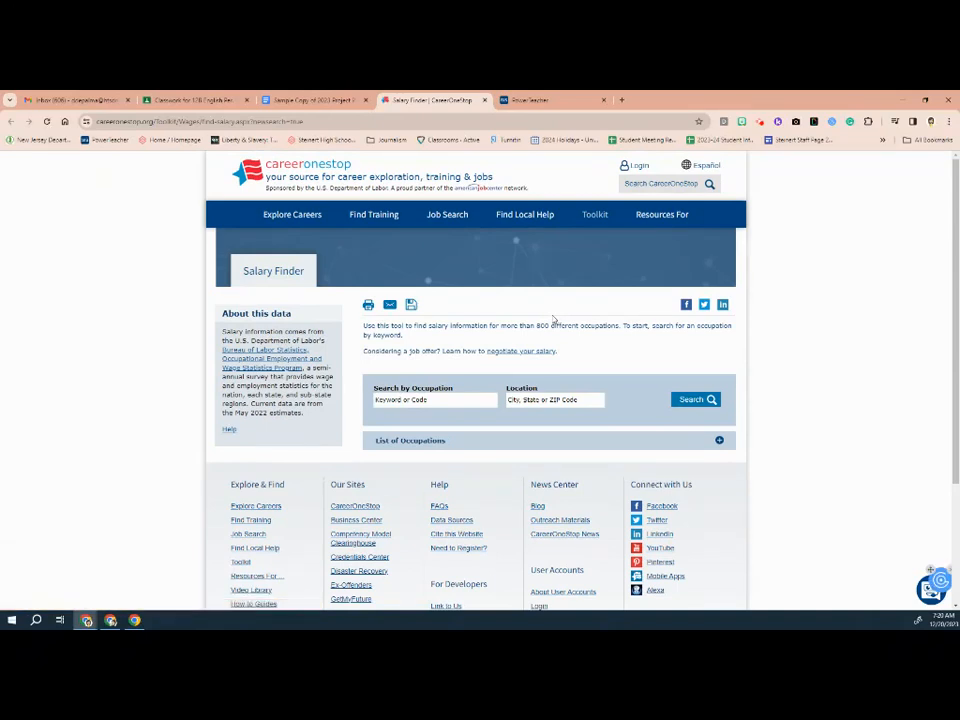
Search salaries for auto mechanic in New Jersey and examine the yearly wage chart for Automotive Service Technicians and Mechanics
left_click(453, 399)
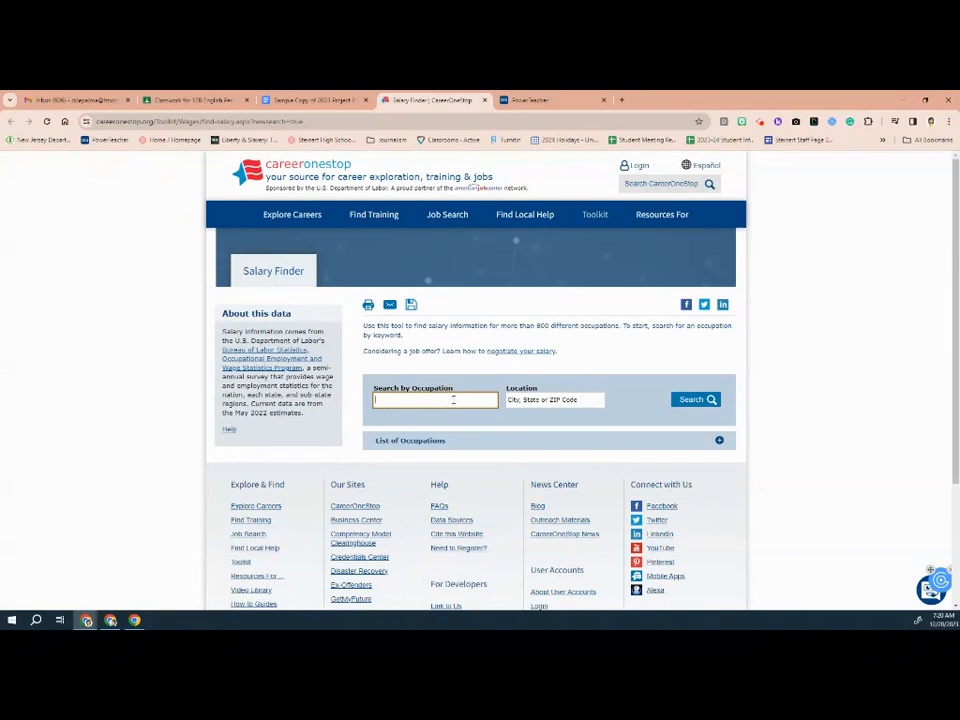
type("auto mechanic")
left_click(518, 401)
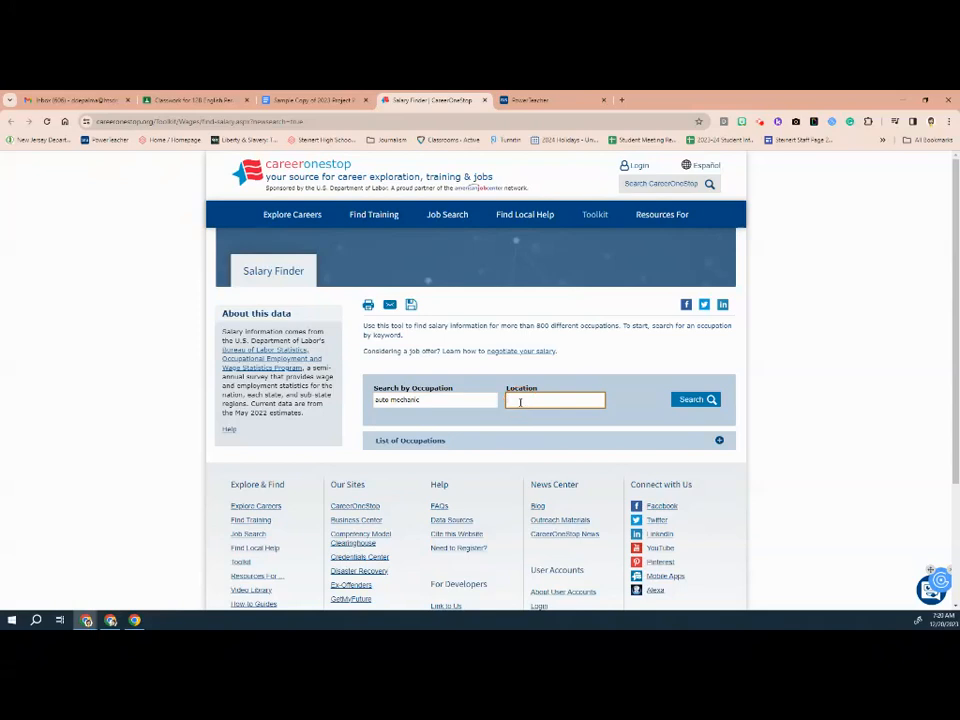
type("New Jersey")
left_click(525, 412)
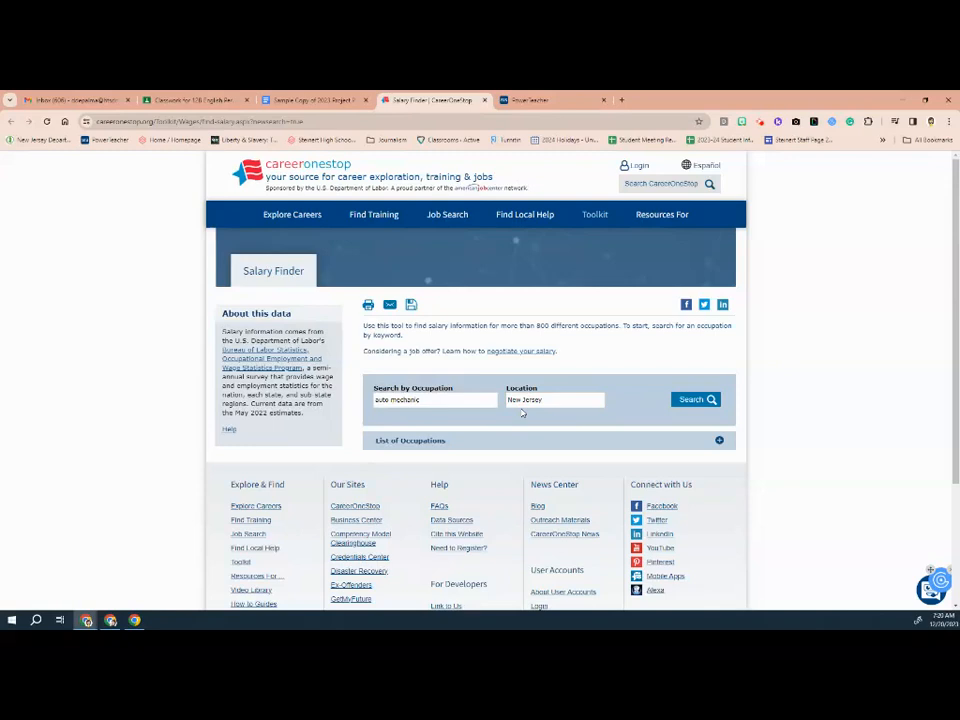
left_click(697, 400)
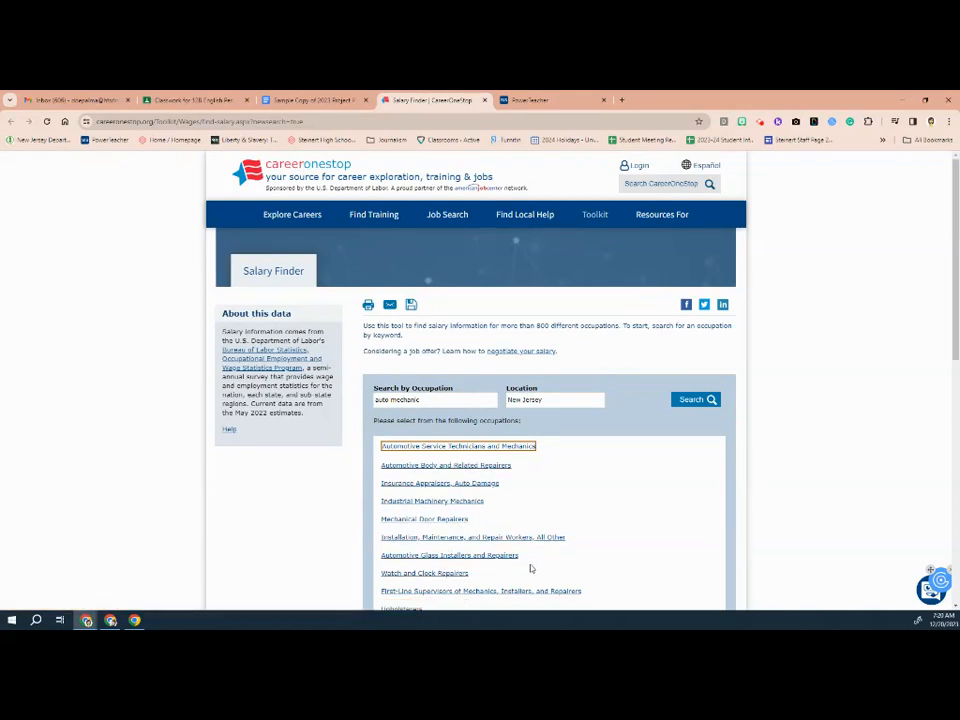
left_click(426, 447)
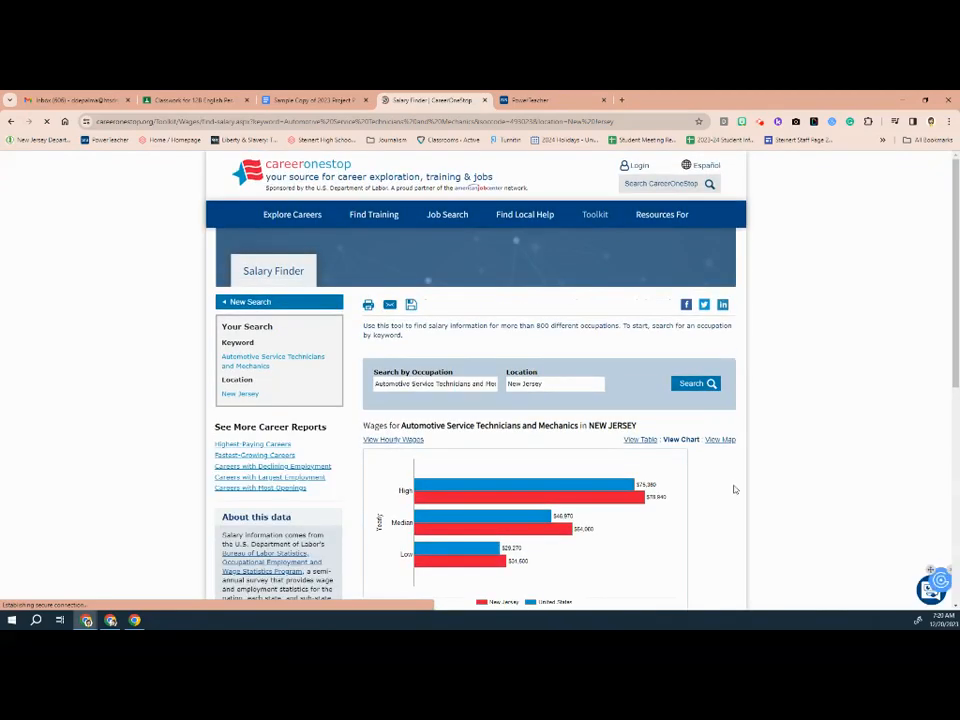
scroll(735, 489, "down", 2)
scroll(735, 489, "down", 1)
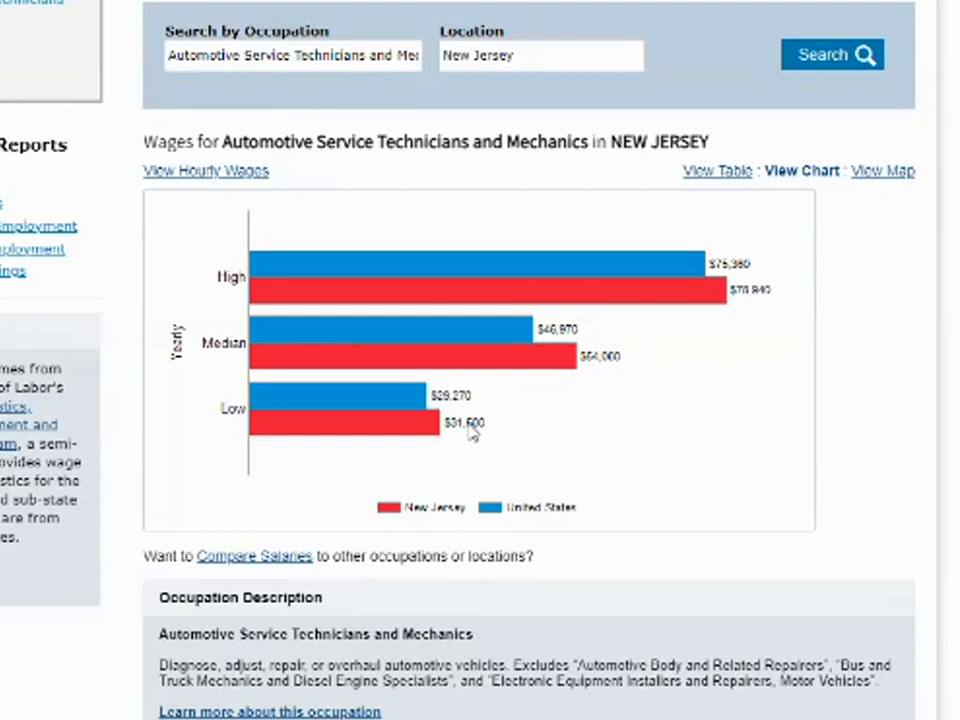
left_click_drag(448, 436, 460, 430)
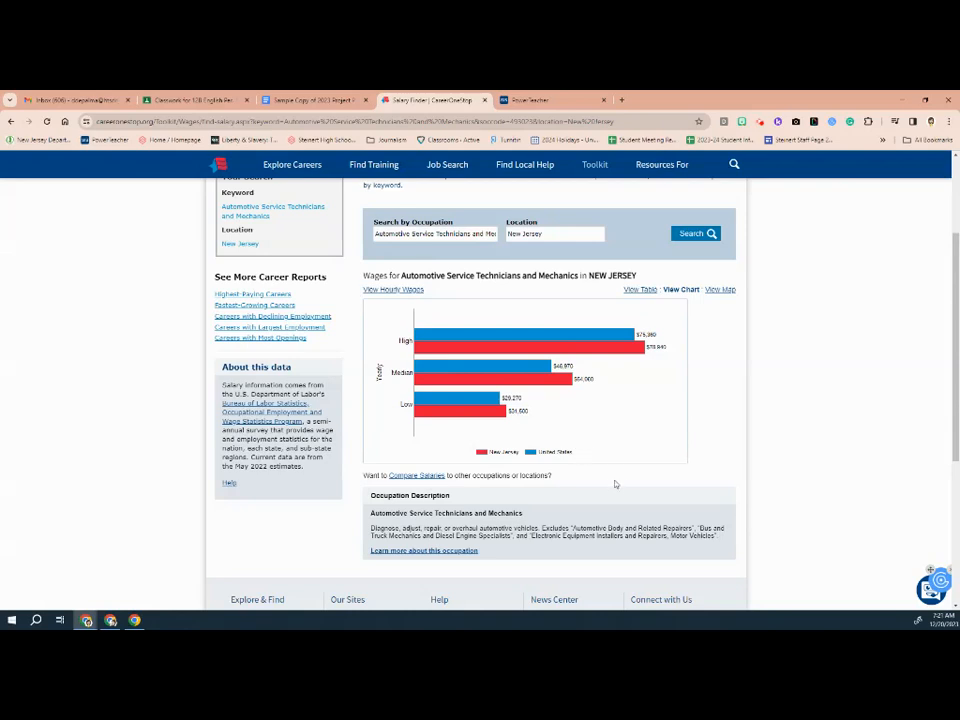
Fill in $42,790 as the entry level annual salary in the project profile document, remove the surplus blank and highlight the amount yellow
left_click(312, 100)
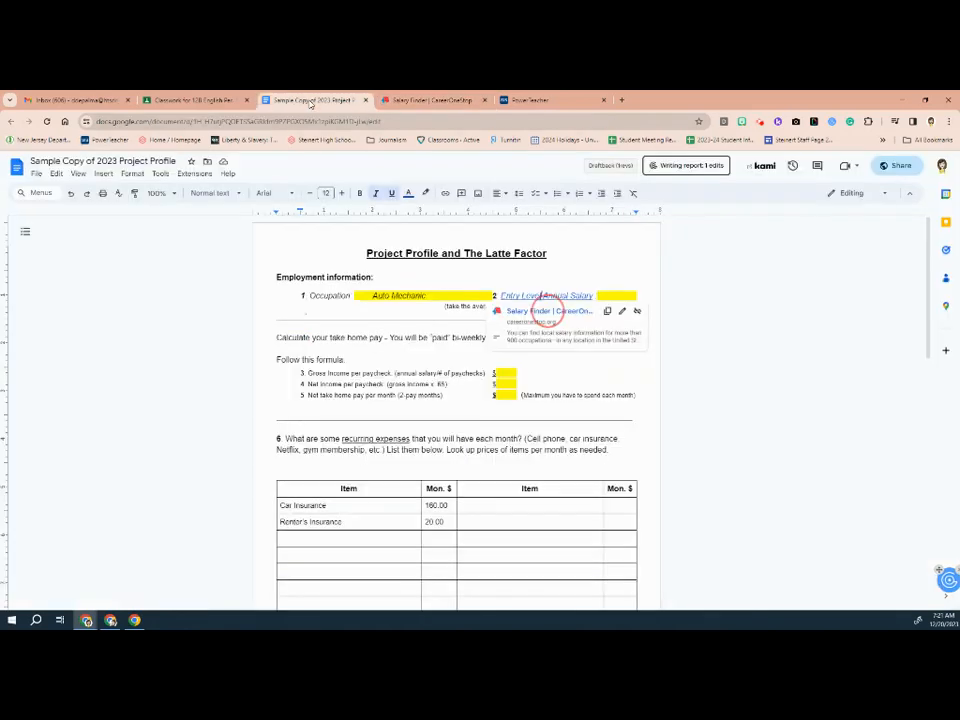
left_click(602, 296)
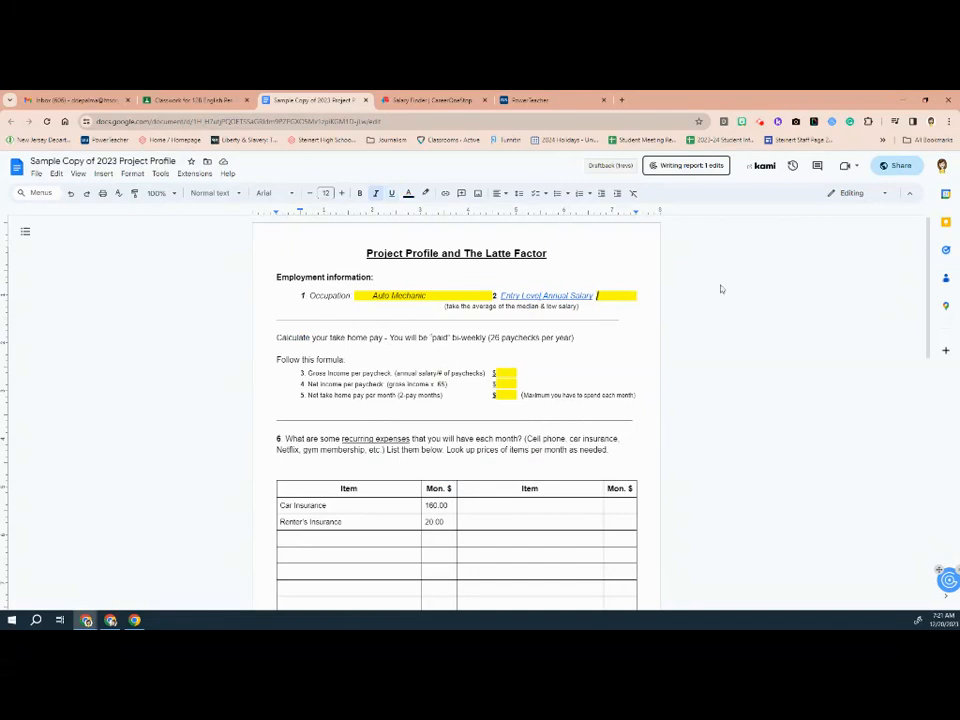
type("$42,790")
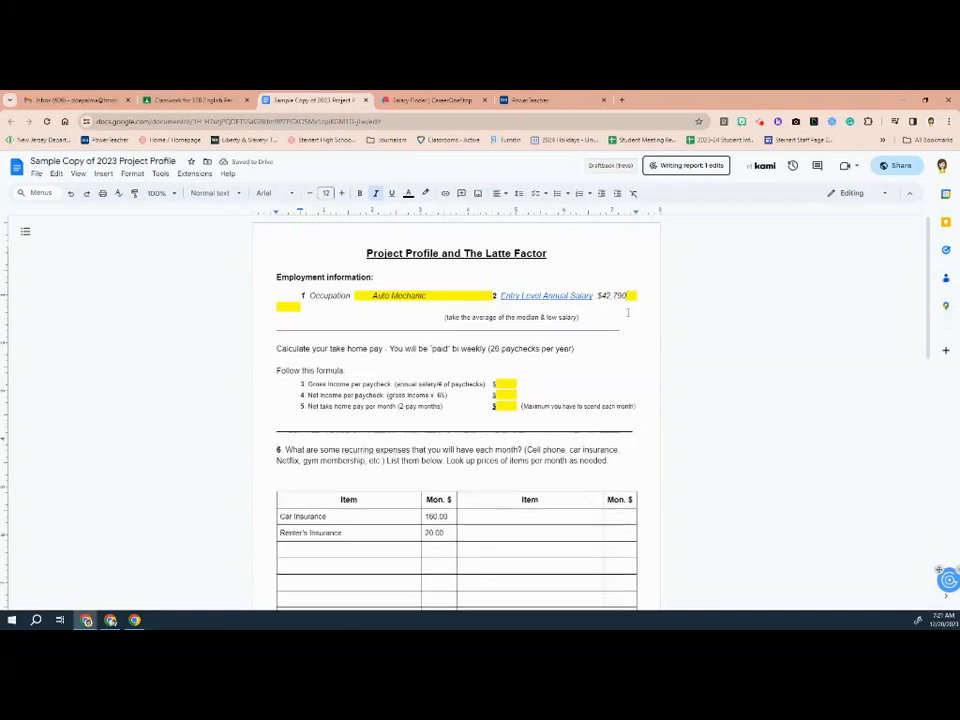
key("Delete")
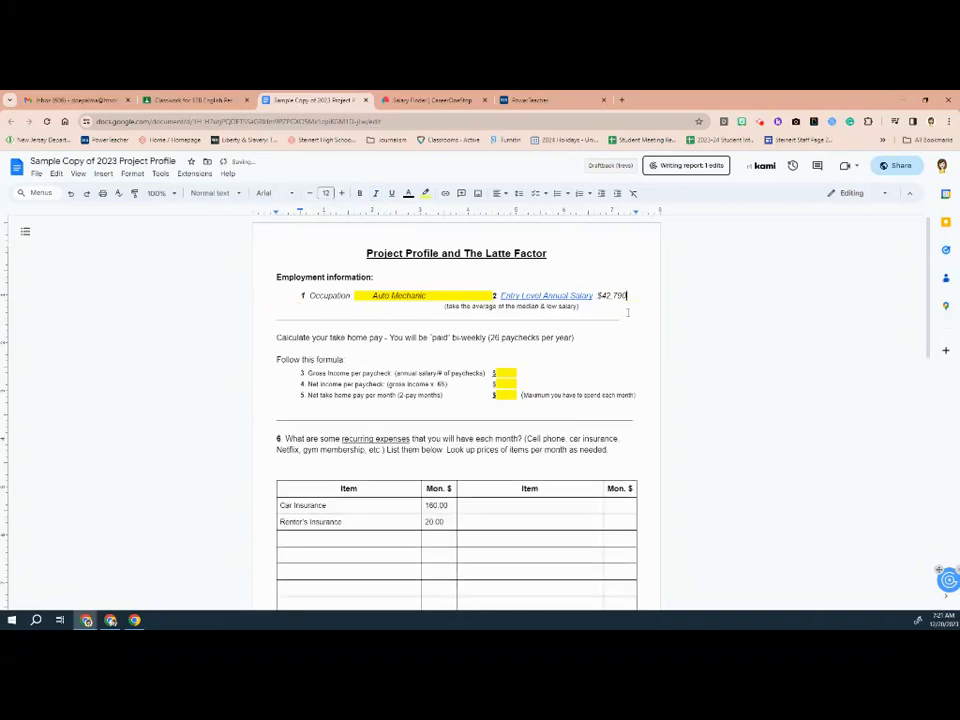
left_click_drag(627, 296, 588, 297)
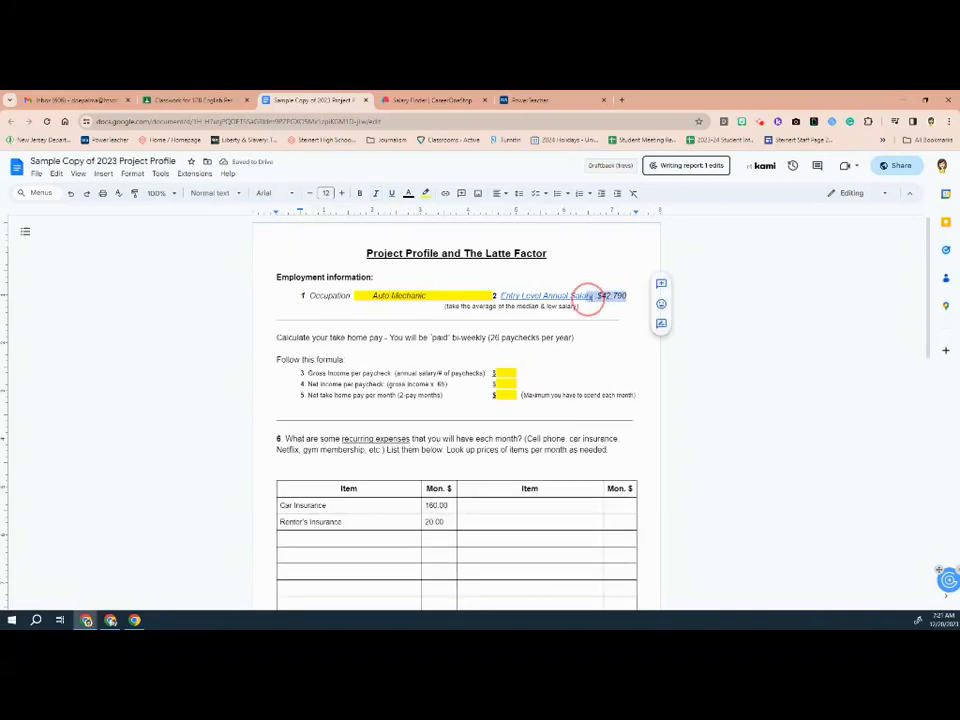
left_click(425, 196)
left_click(464, 240)
Fill in 1,646 as the gross income per paycheck
left_click(601, 375)
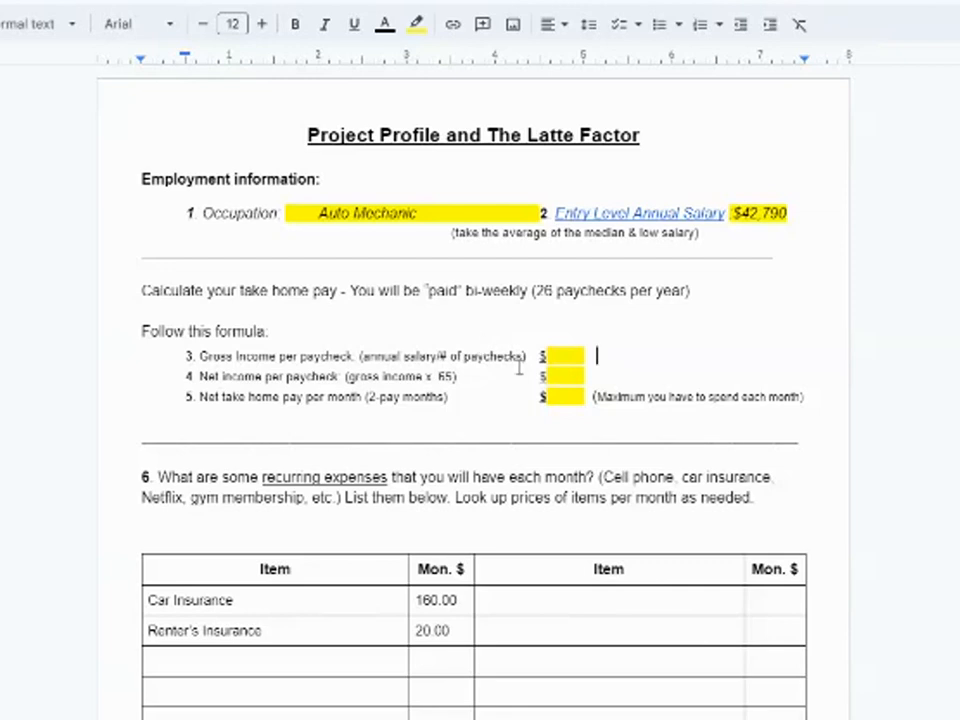
left_click(556, 356)
type("1,646")
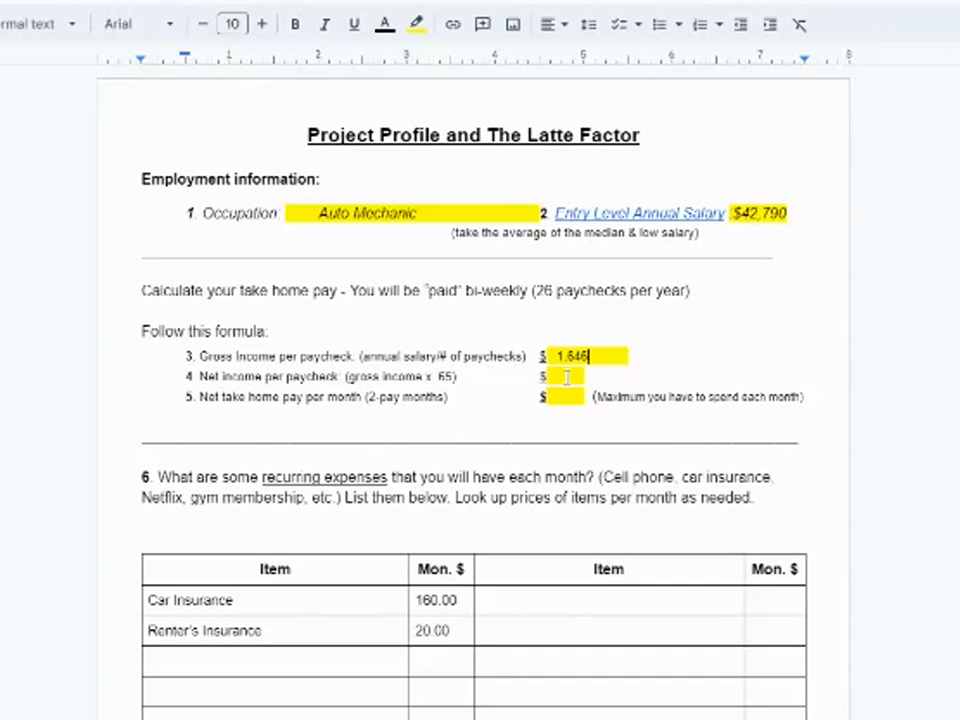
Fill in 1,070 as the net income per paycheck and highlight the amount in yellow
left_click(566, 377)
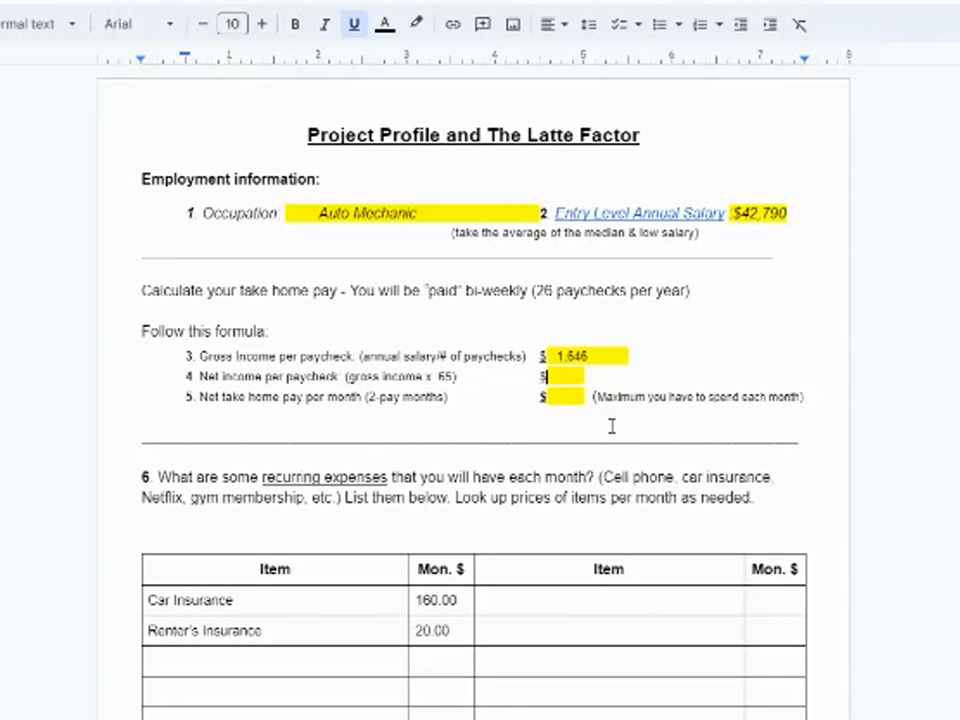
type("1,0")
type("70")
left_click_drag(600, 372, 546, 378)
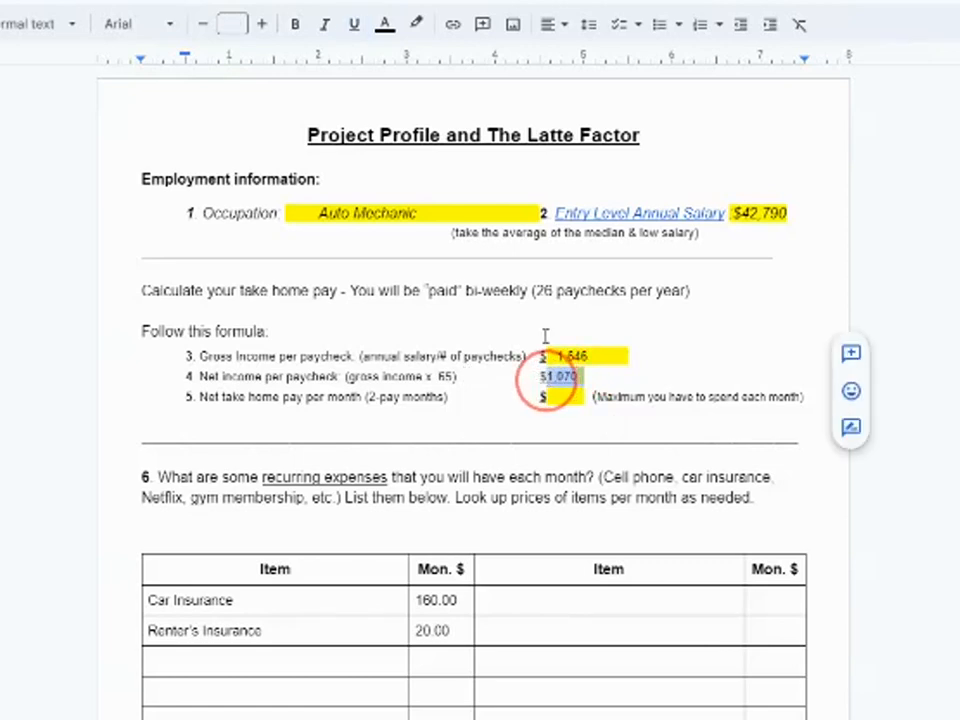
left_click(416, 25)
left_click(489, 115)
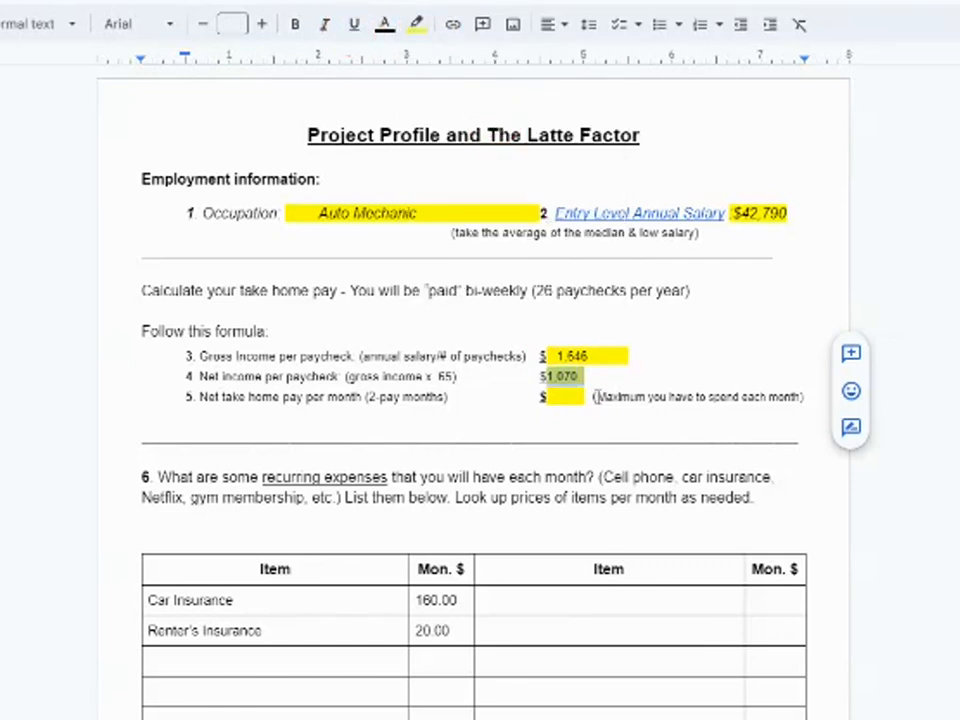
left_click(603, 376)
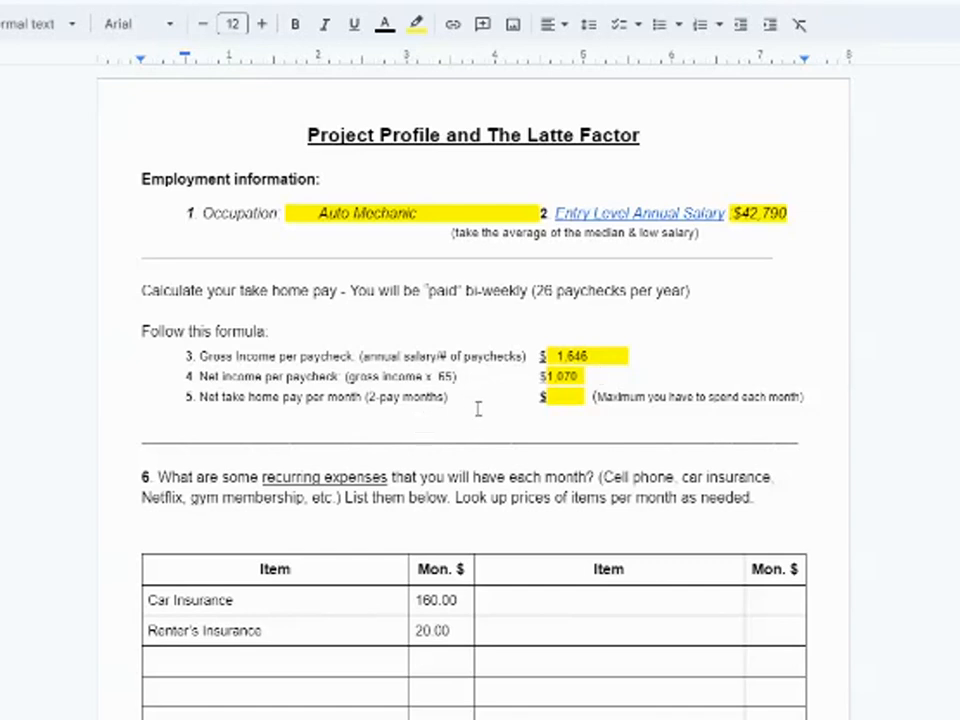
Fill in 2,140 as the net take home pay per month, without underline and highlighted in yellow
left_click(566, 398)
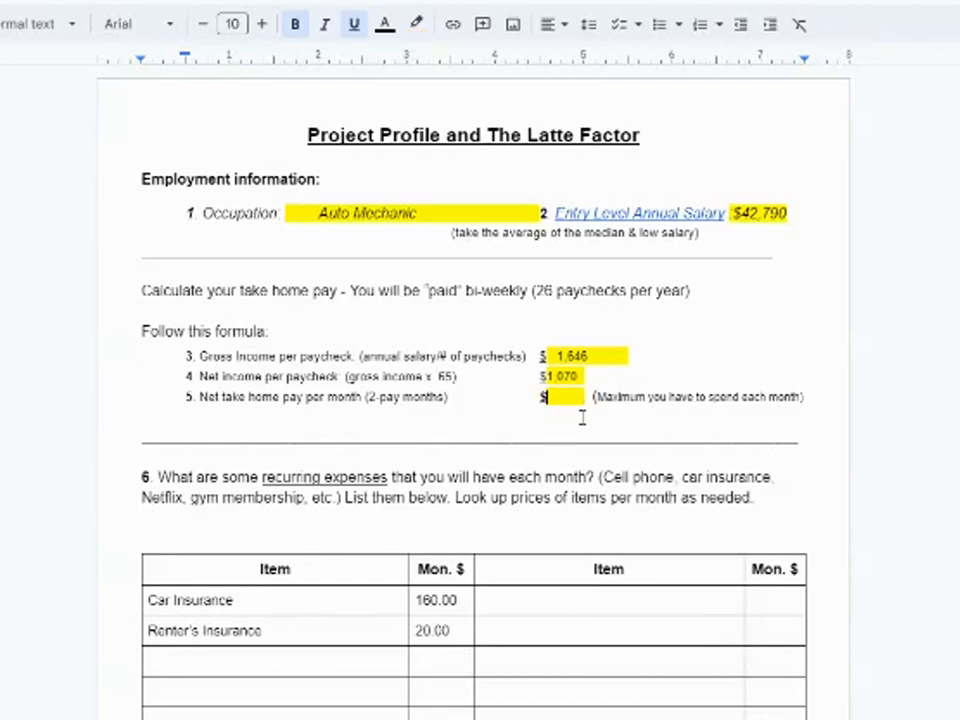
type("2,140")
left_click_drag(579, 399, 549, 399)
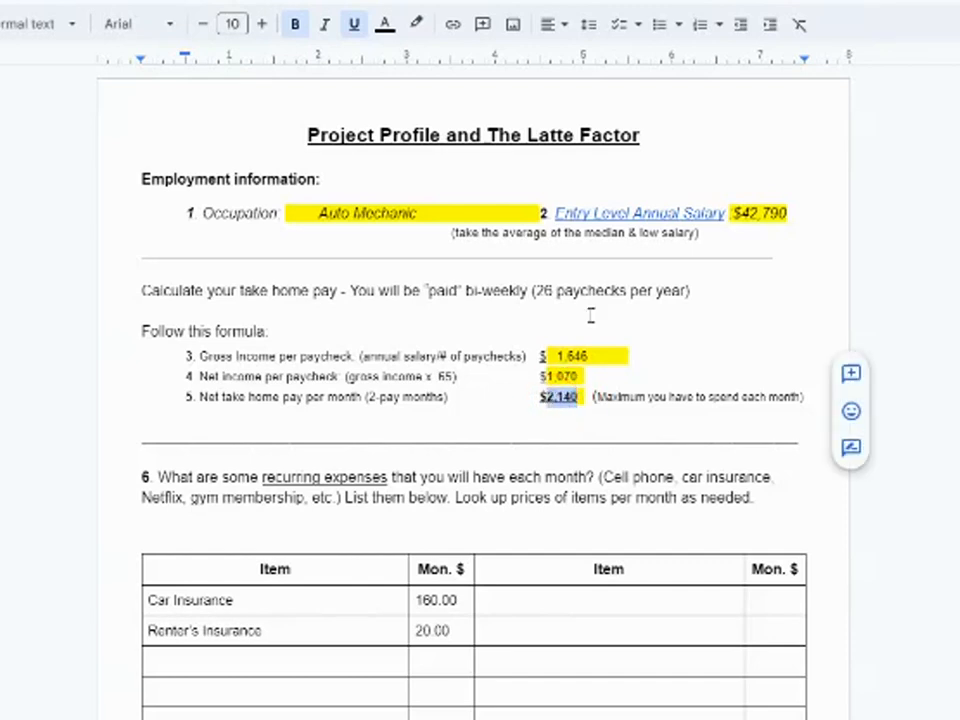
left_click(356, 27)
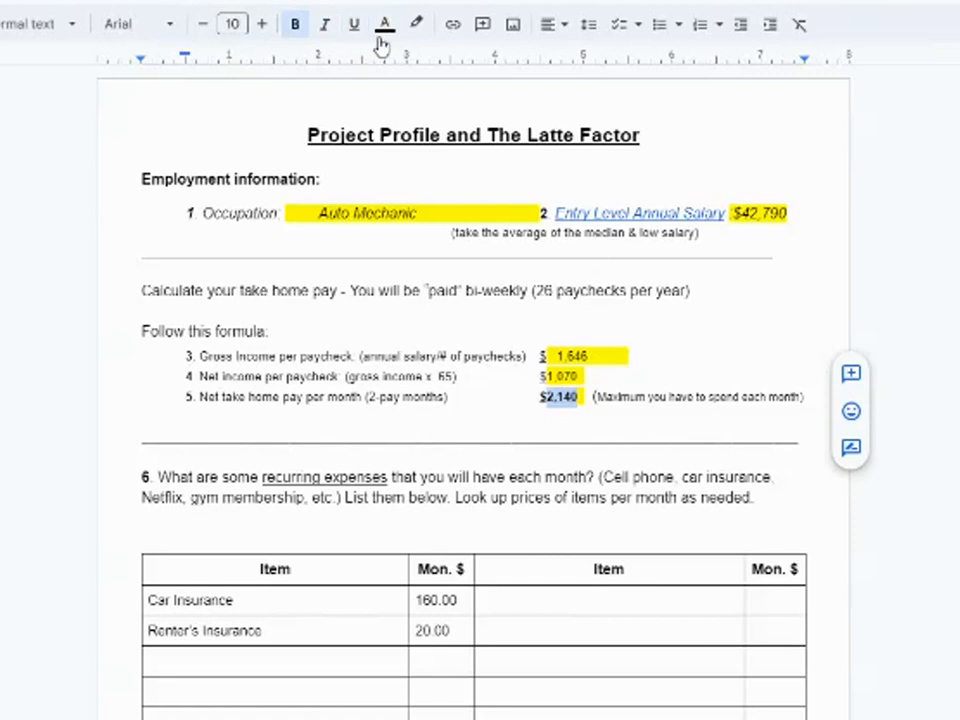
left_click(414, 25)
left_click(485, 108)
left_click(636, 419)
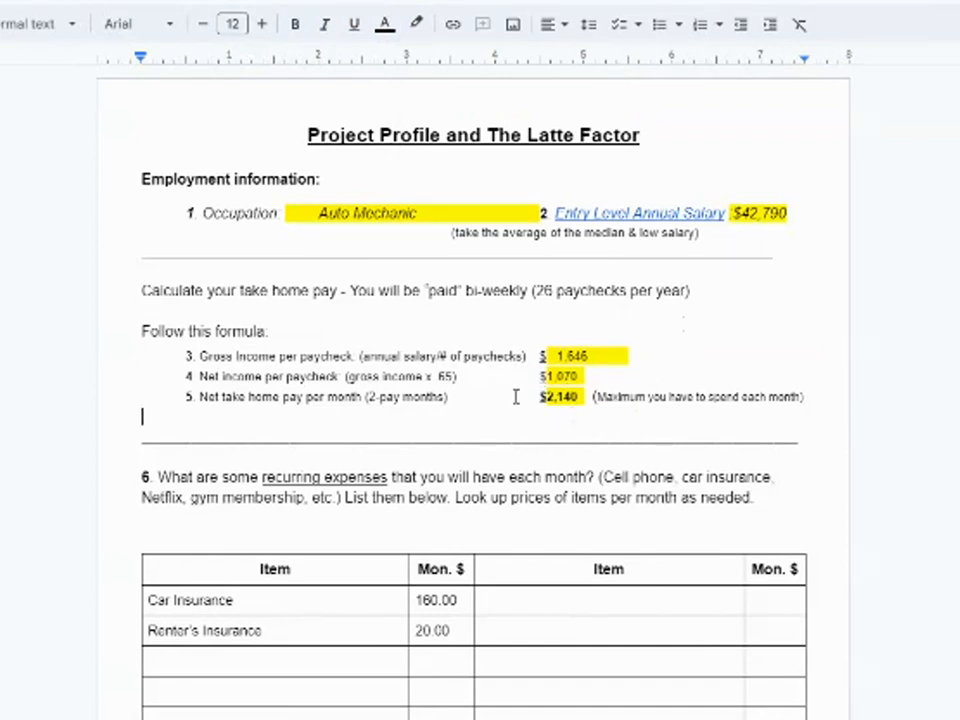
left_click_drag(500, 396, 660, 395)
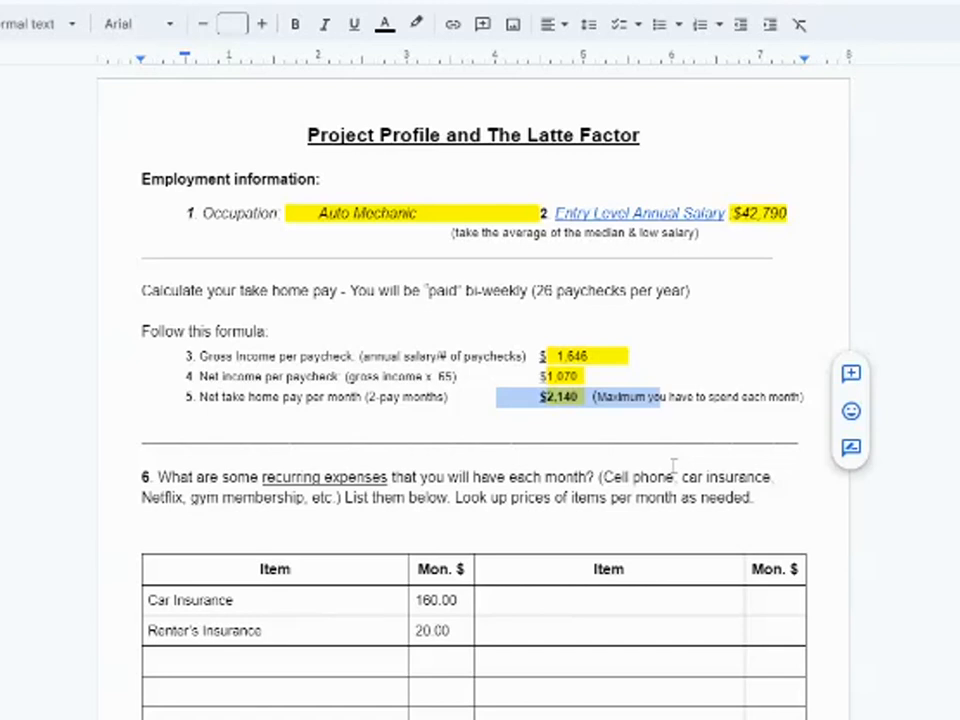
left_click(364, 456)
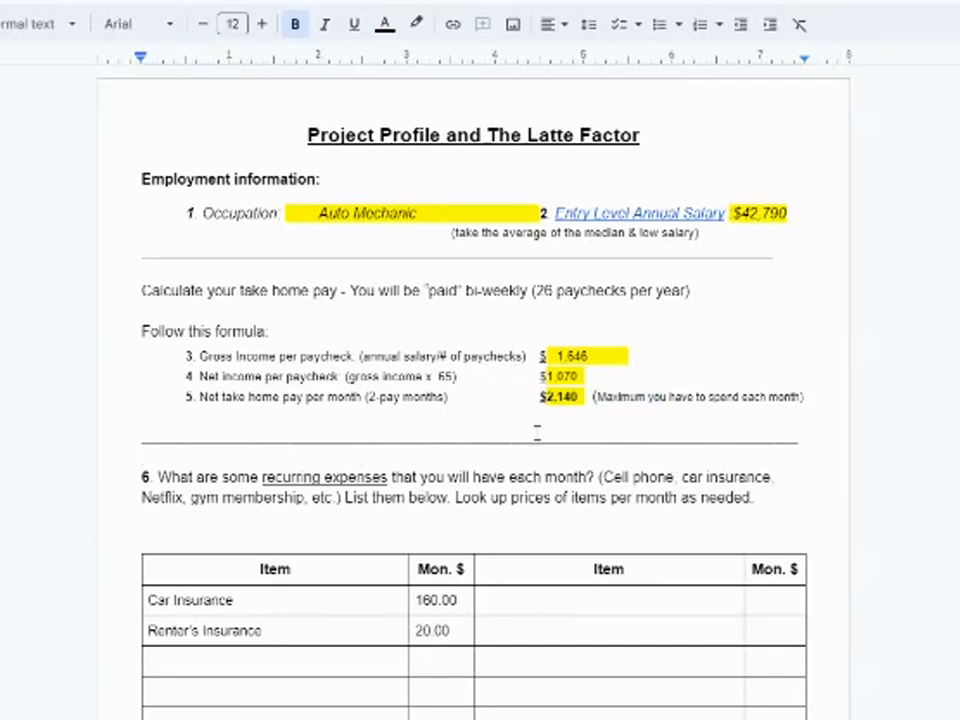
Add Utilities and Netflix below Renter's Insurance in the recurring expenses table, with 9.00 as Netflix's monthly cost
scroll(534, 435, "down", 3)
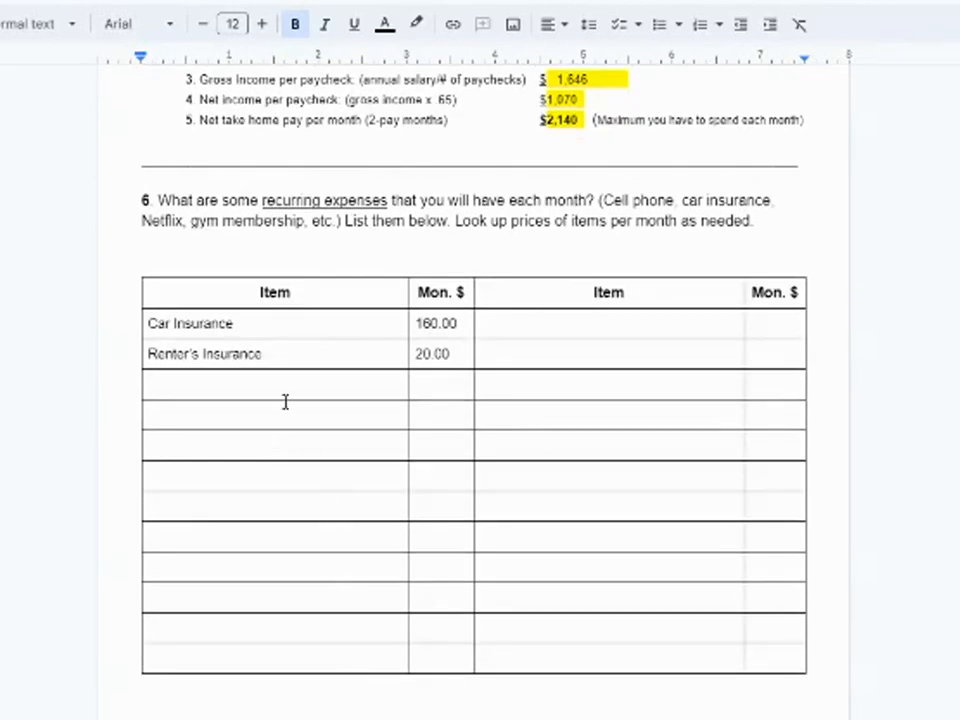
left_click(208, 390)
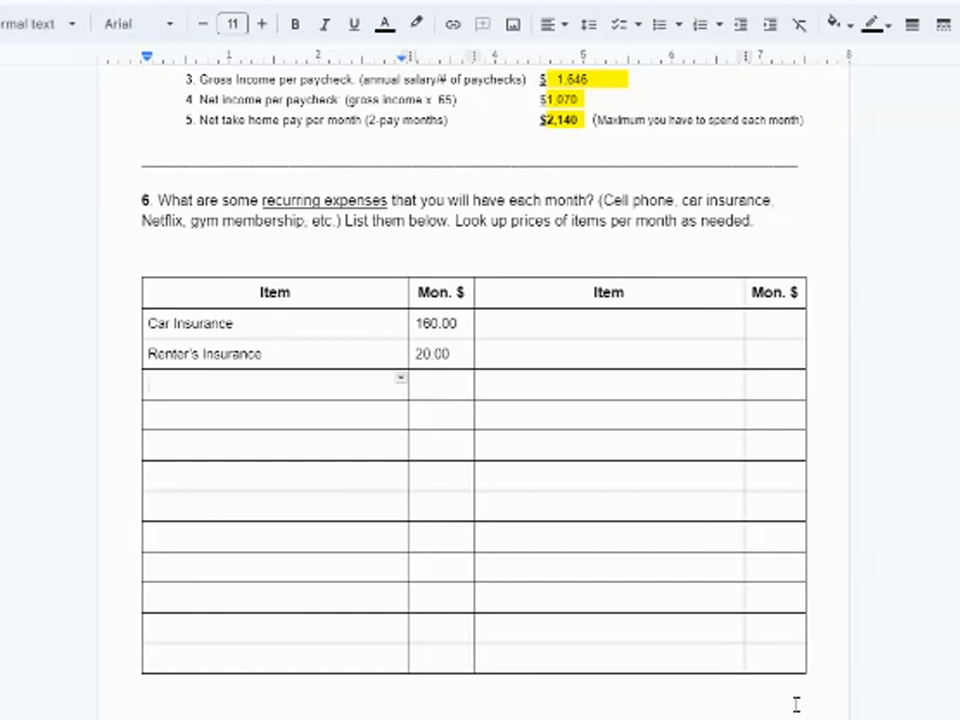
type("Utilities")
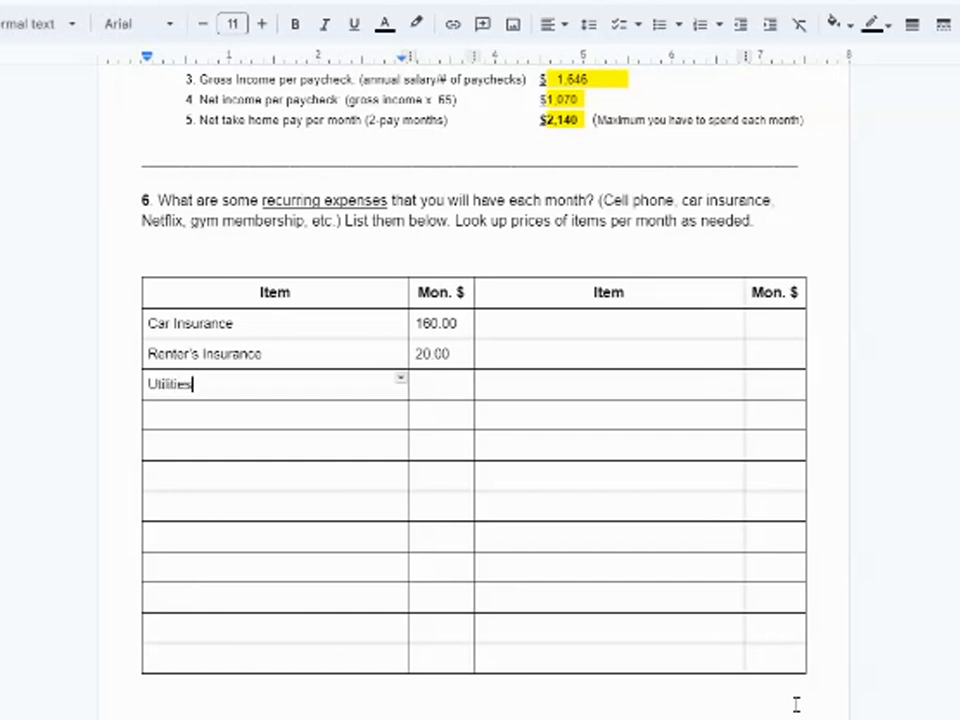
key("Down")
type("Netflix")
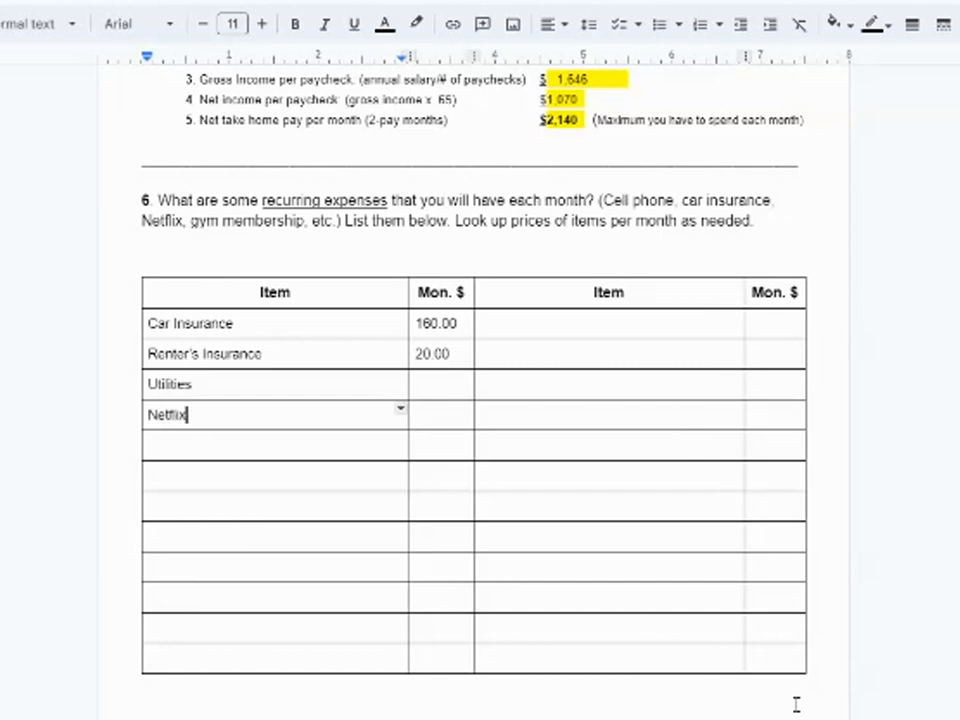
left_click(430, 419)
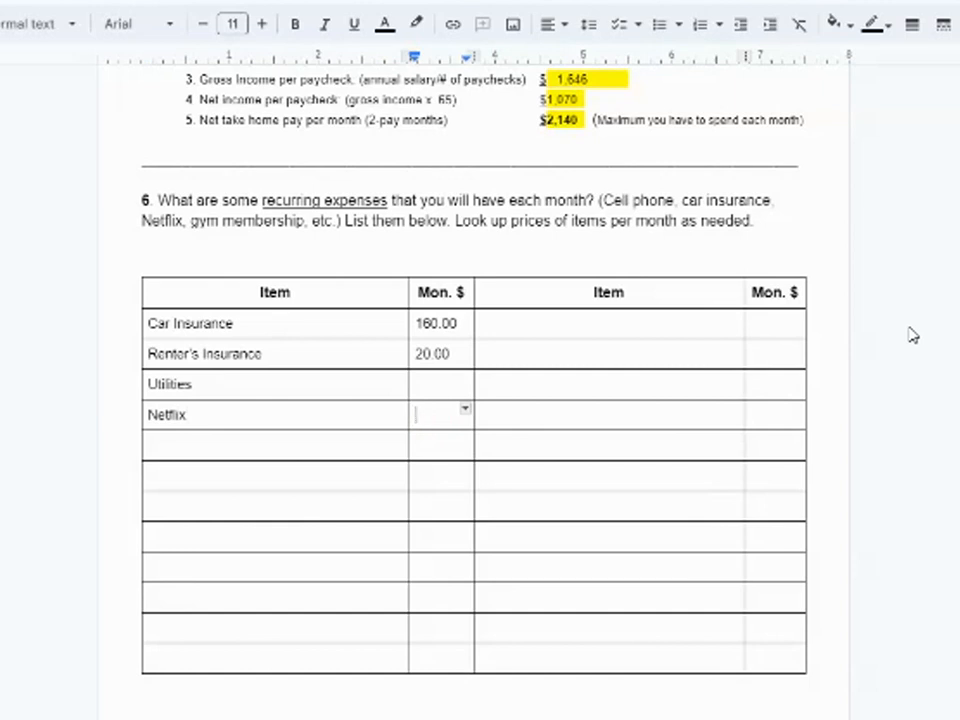
type("9.00")
Add Internet below Netflix in the recurring expenses table with a monthly cost of 105.00
left_click(223, 450)
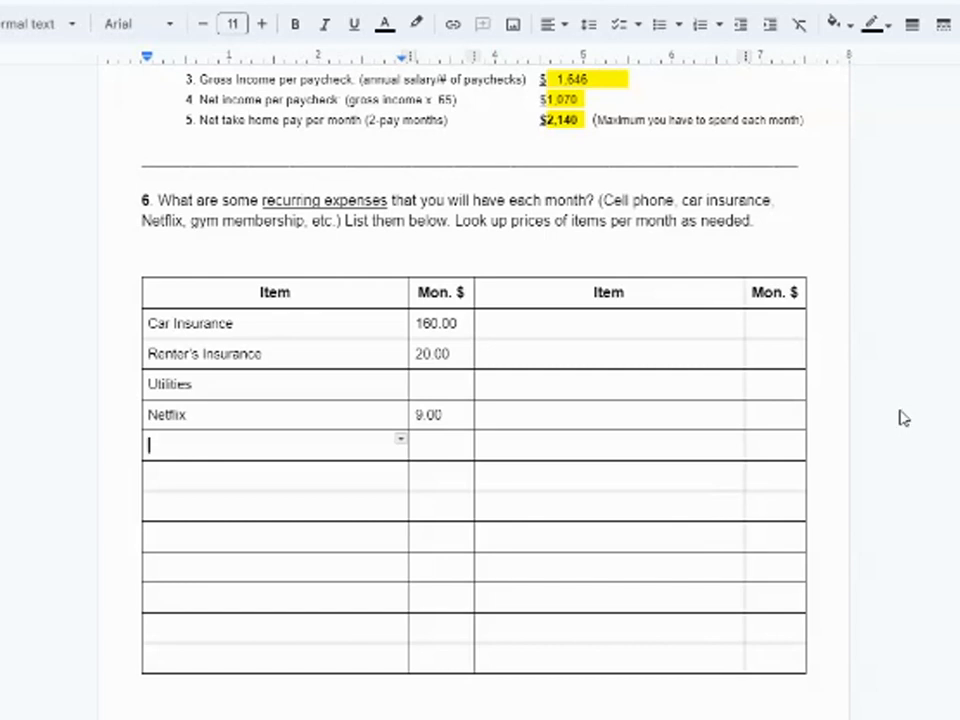
type("Internet")
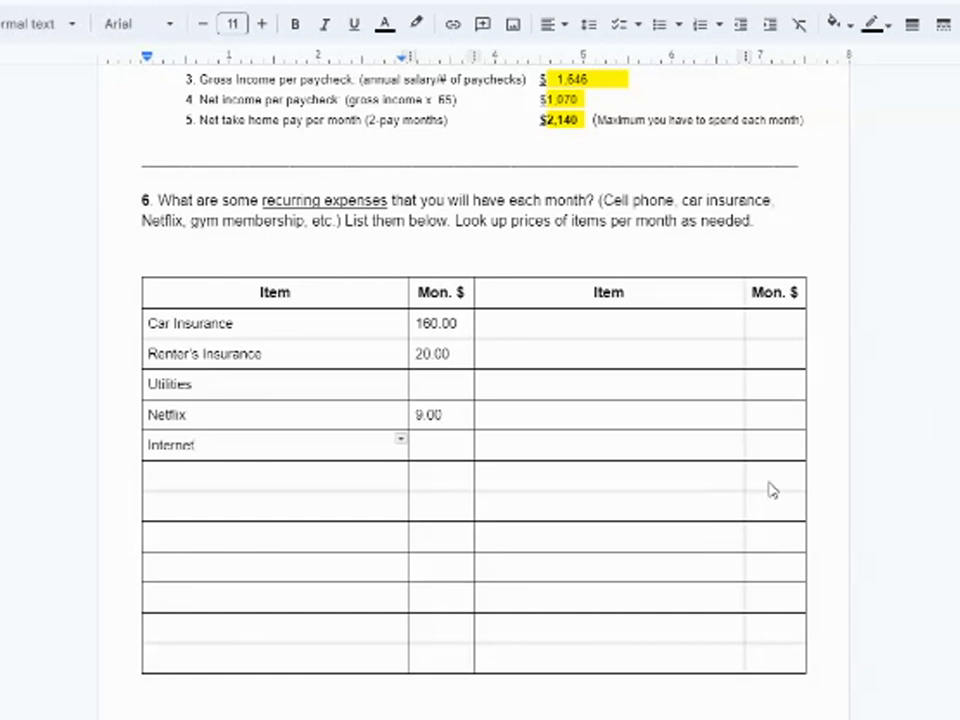
left_click(439, 443)
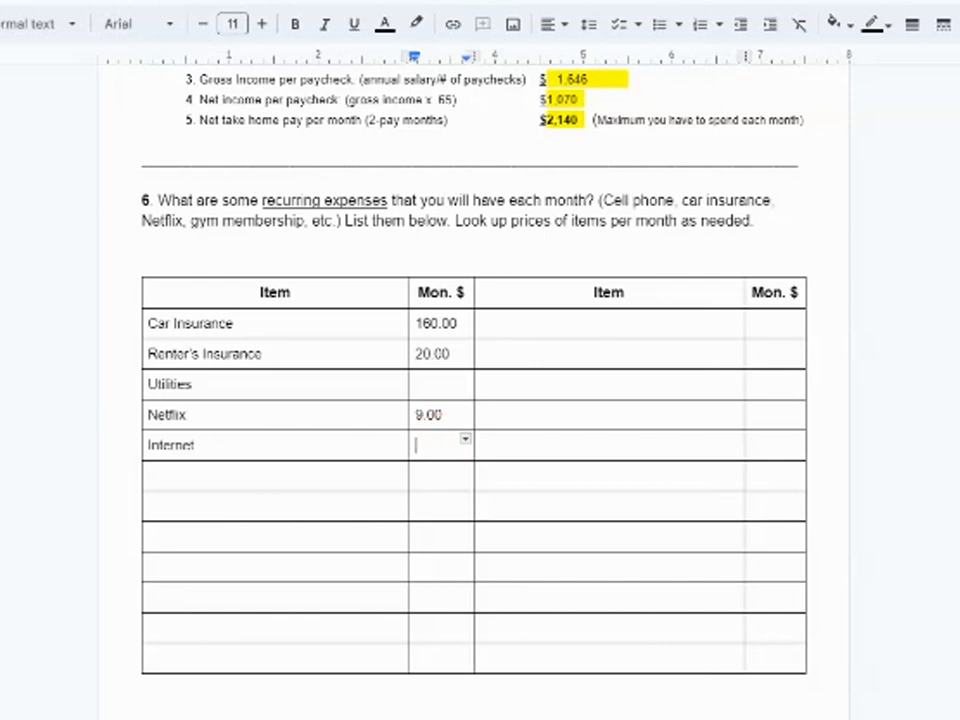
type("105.00")
key("Return")
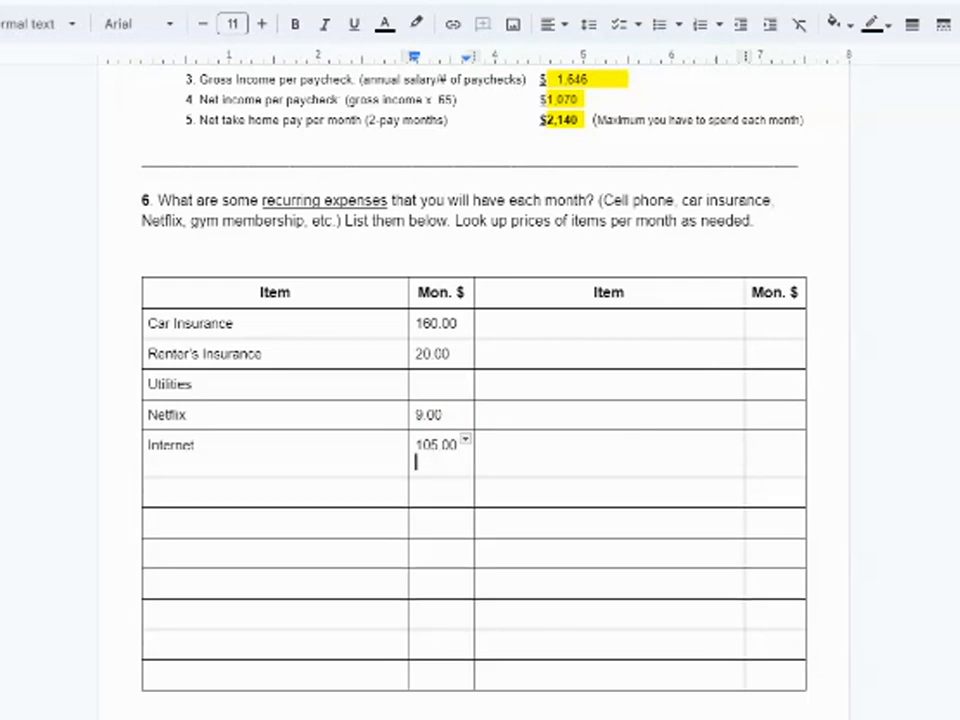
key("BackSpace")
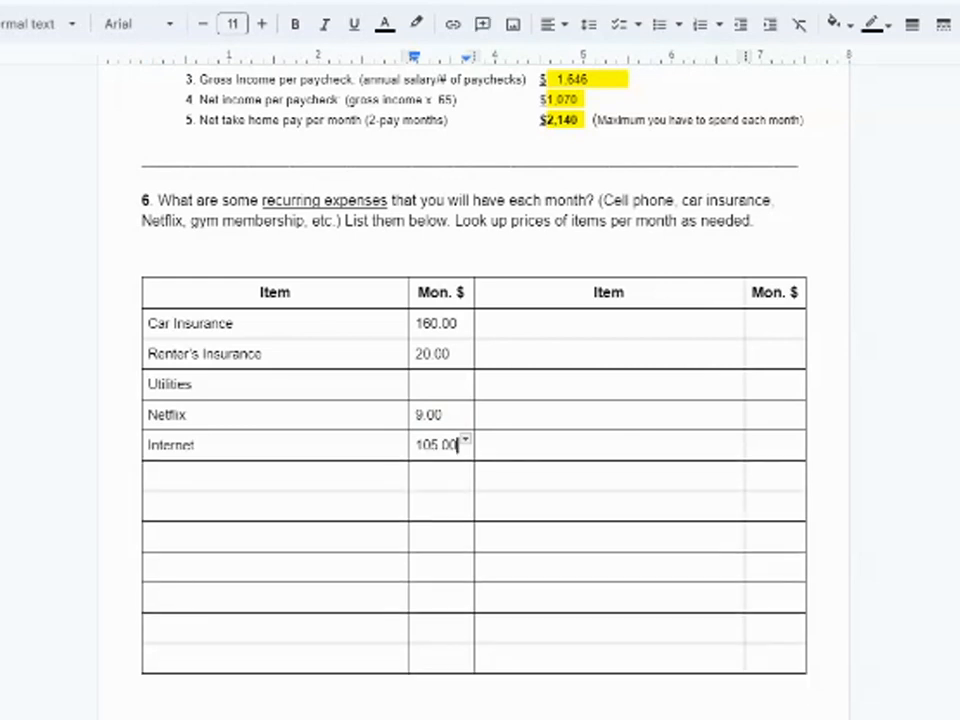
Add Gym Membership below Internet in the recurring expenses table with a monthly cost of 10.00
left_click(238, 476)
type("Gy")
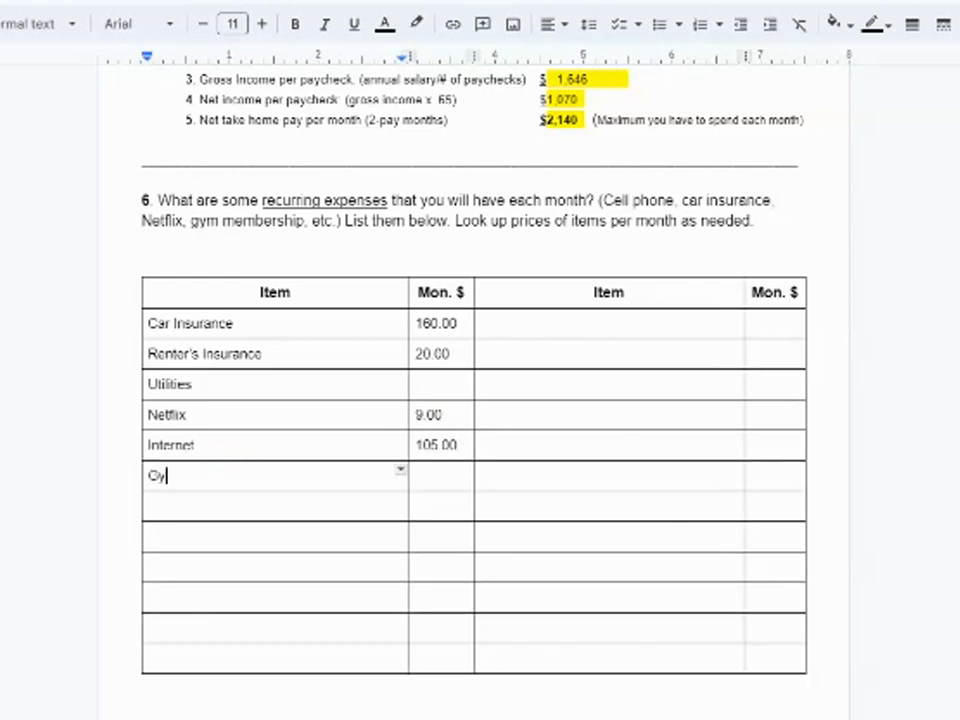
type("m Membership")
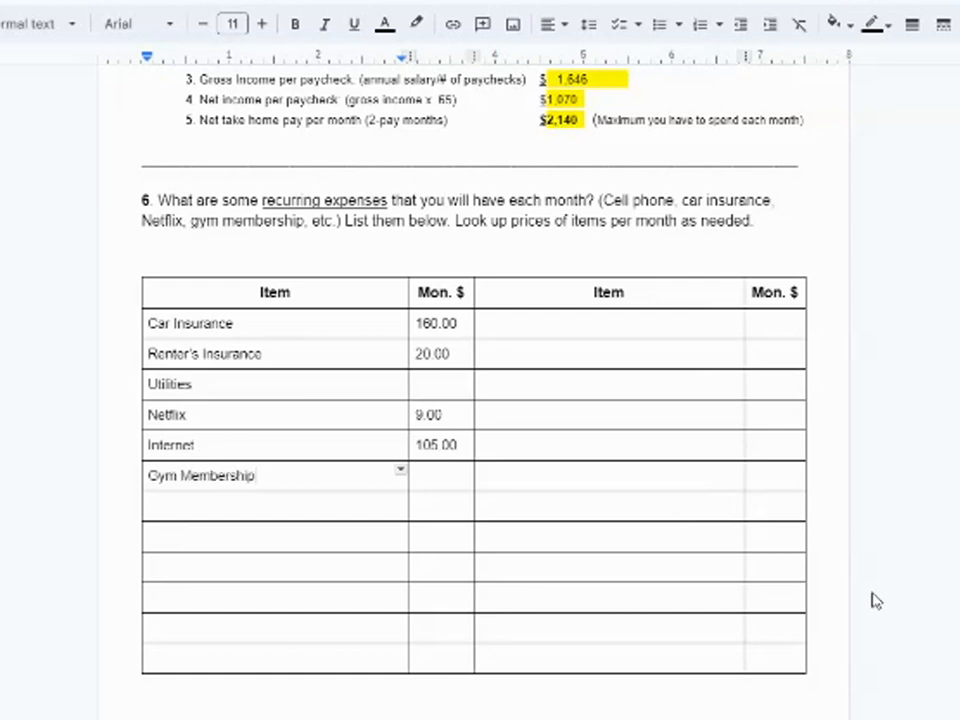
left_click(448, 476)
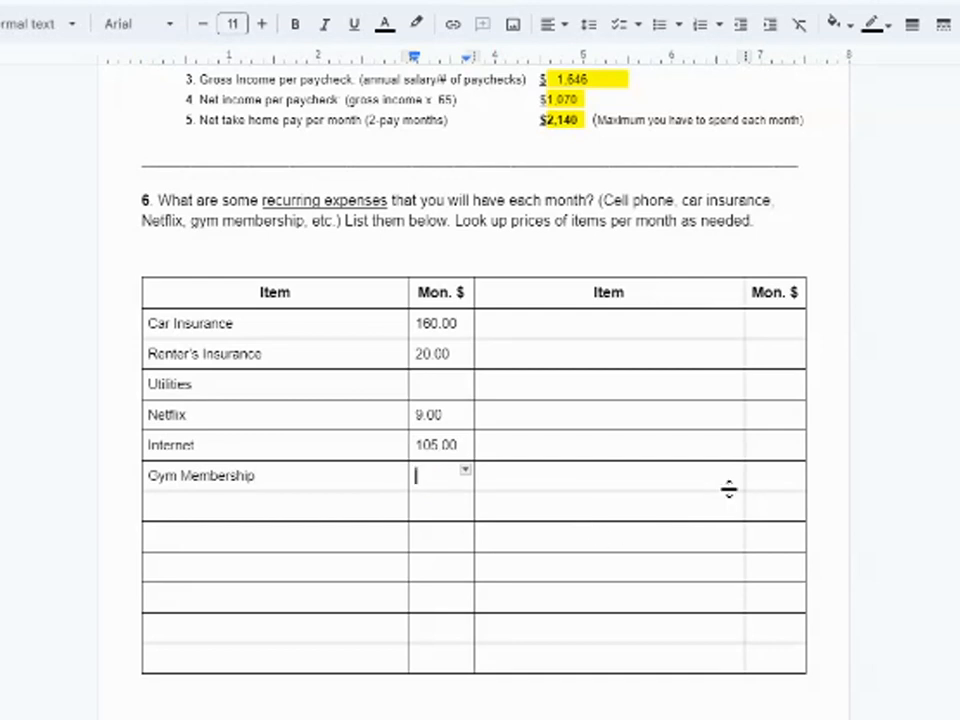
type("10.00")
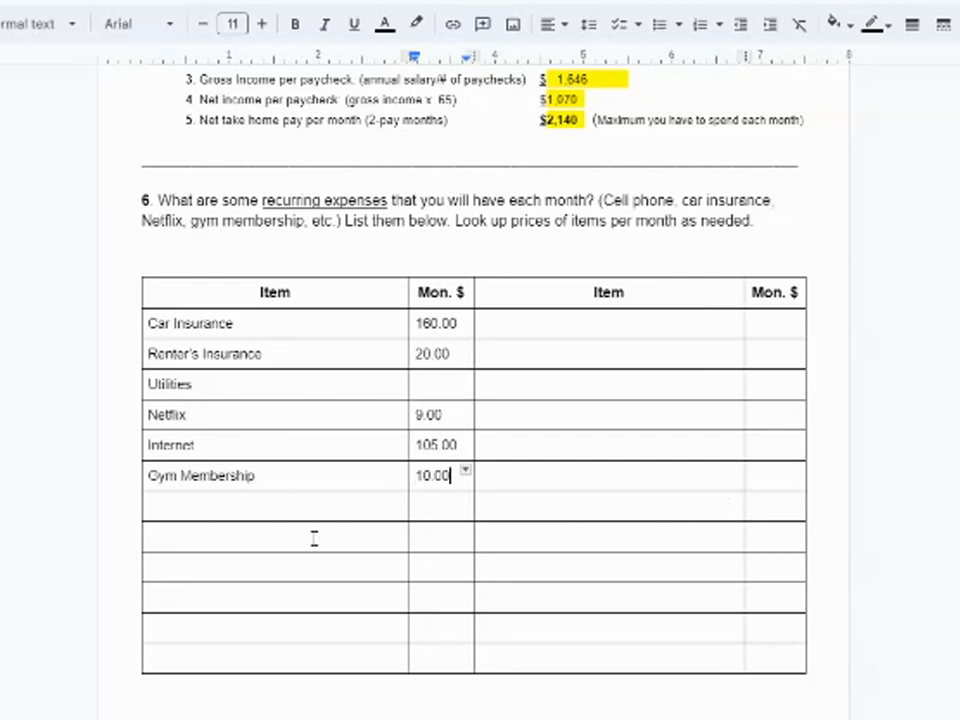
Add Food (100 x 4) below Gym Membership in the recurring expenses table with a monthly cost of 400
left_click(244, 506)
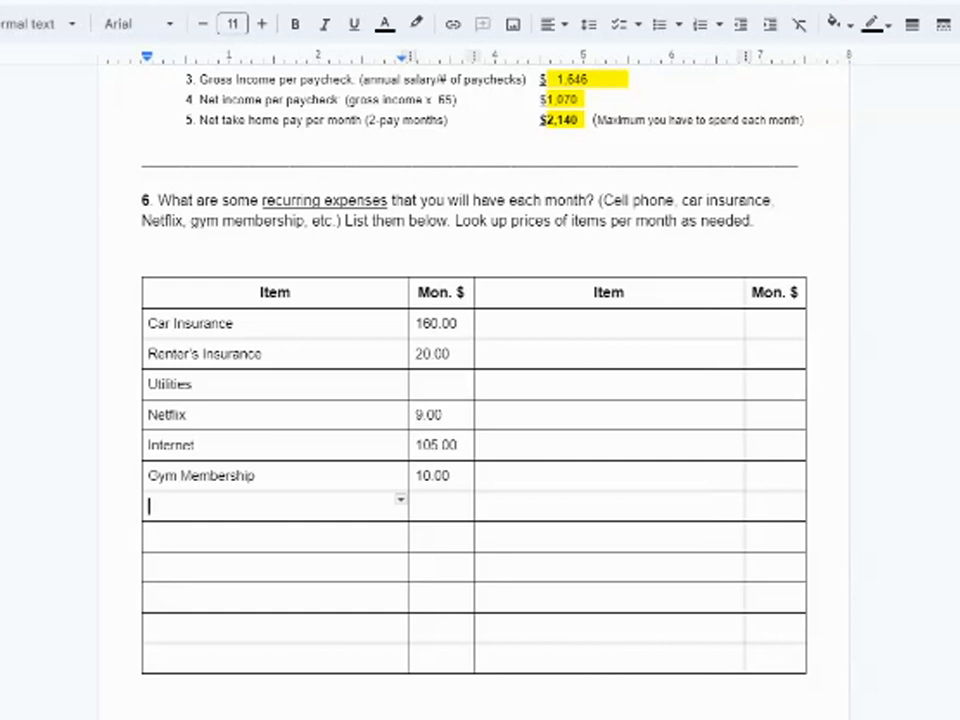
type("Food")
left_click(428, 507)
left_click(215, 508)
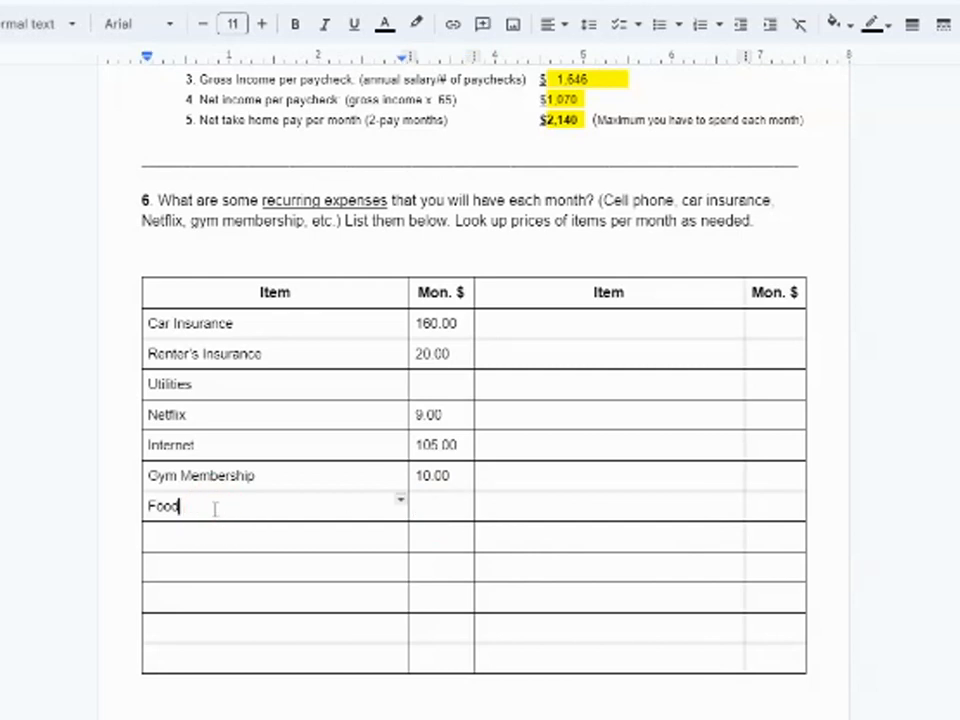
type("(100 x 4)")
left_click(428, 507)
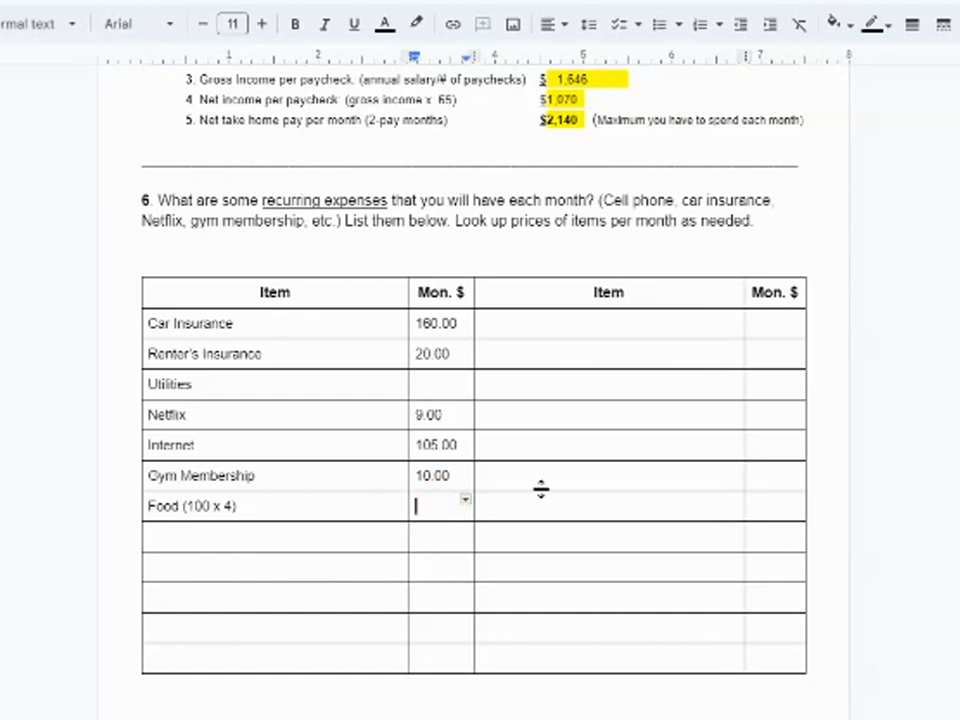
type("1400")
key("BackSpace")
key("BackSpace")
key("BackSpace")
key("BackSpace")
type("400")
Add Rent at 750 per month below Food, and list Cell phone in the row beneath it
left_click(213, 538)
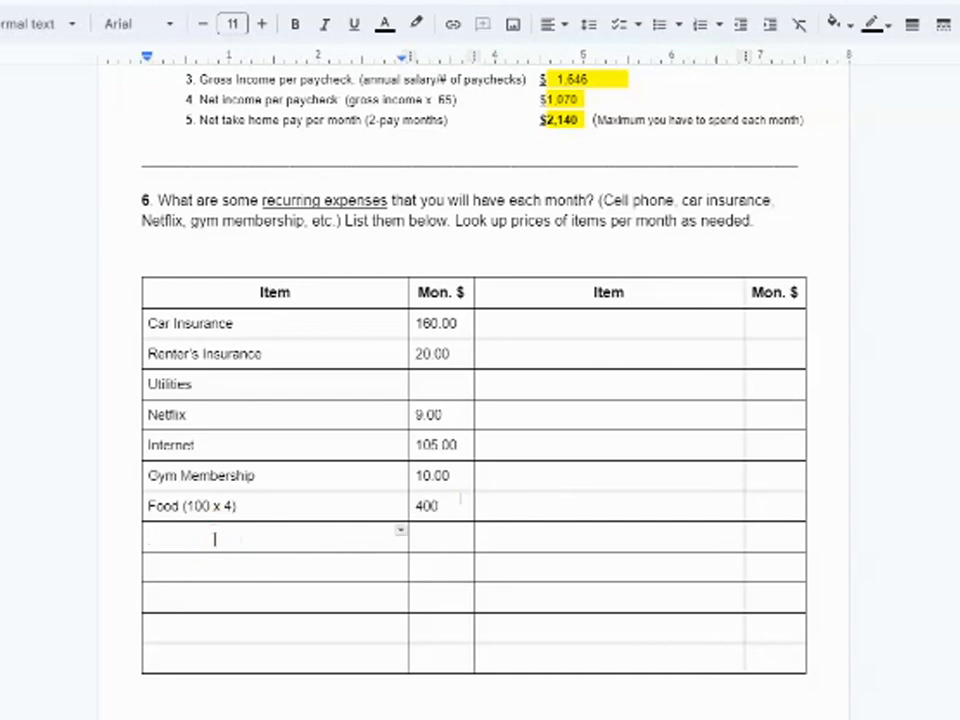
type("Rent")
left_click(439, 541)
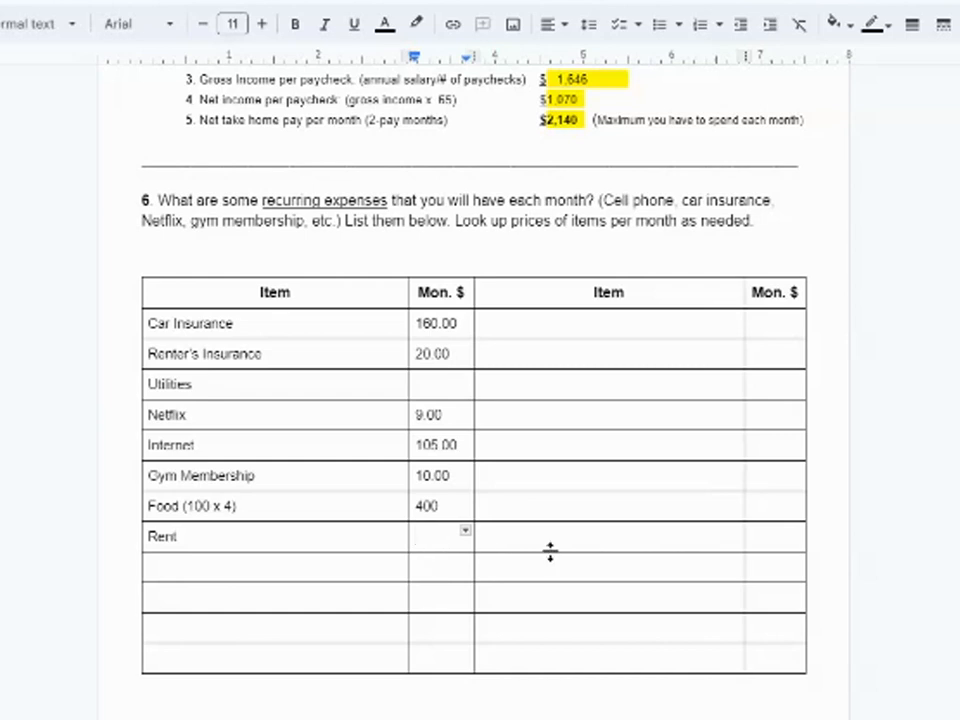
type("750")
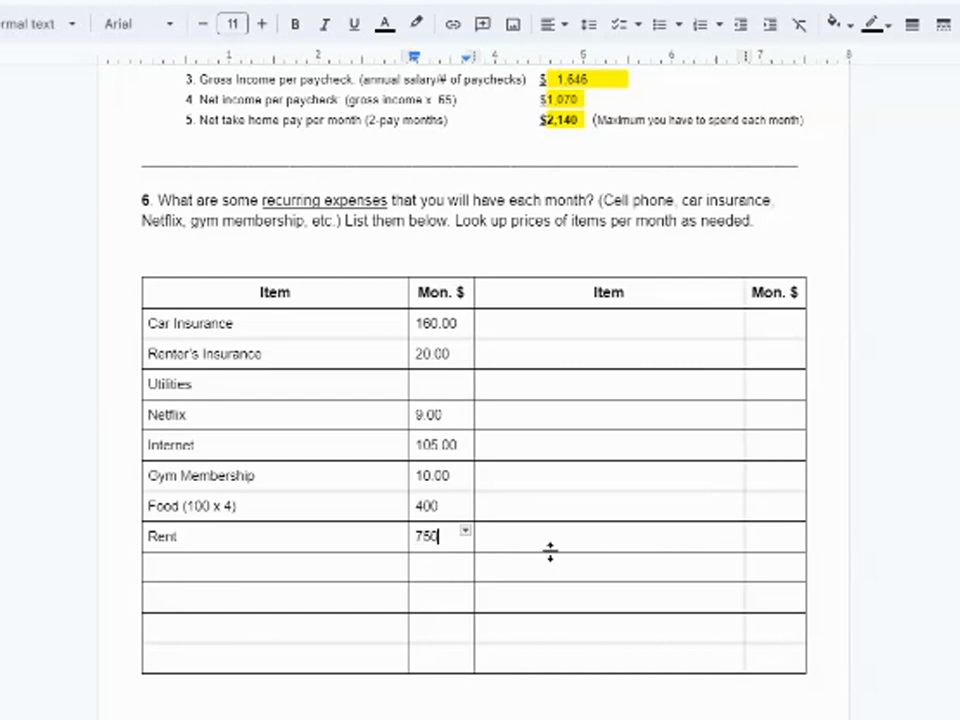
left_click(223, 570)
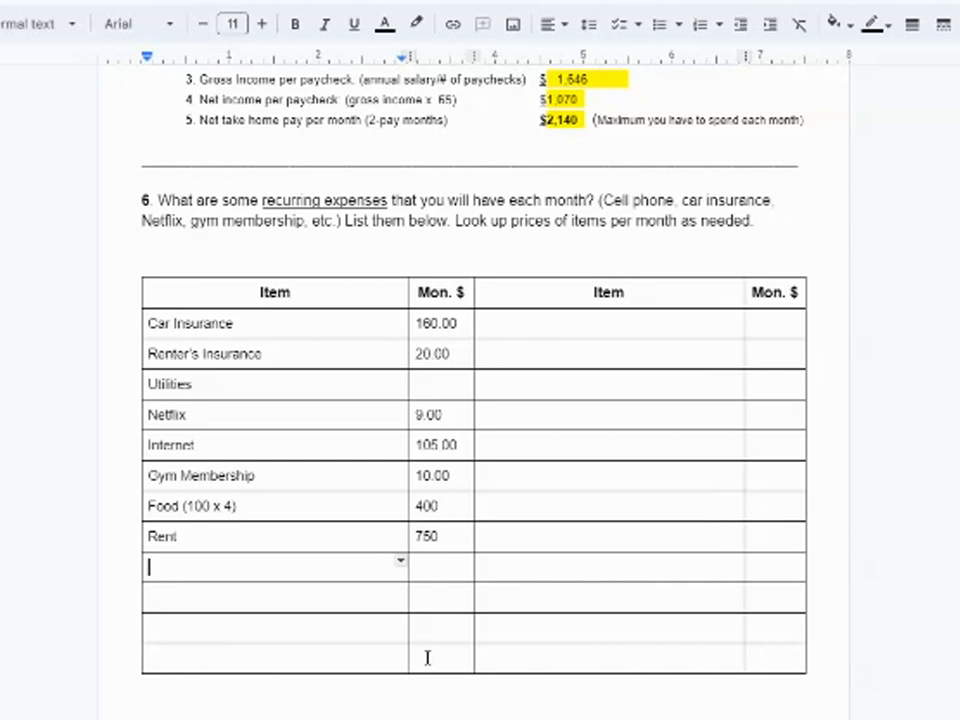
type("Cell p")
type("hone")
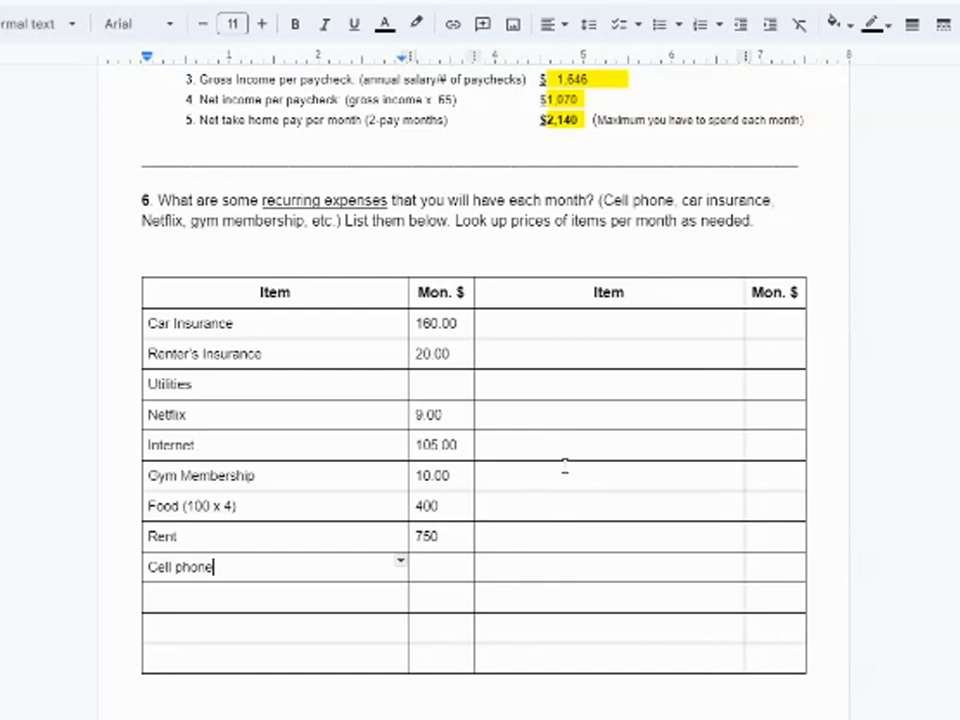
Fill in the first blank Latte Factor row with Coffee, cost $25.00, frequency 5/week and yearly cost $1,300
scroll(565, 465, "down", 6)
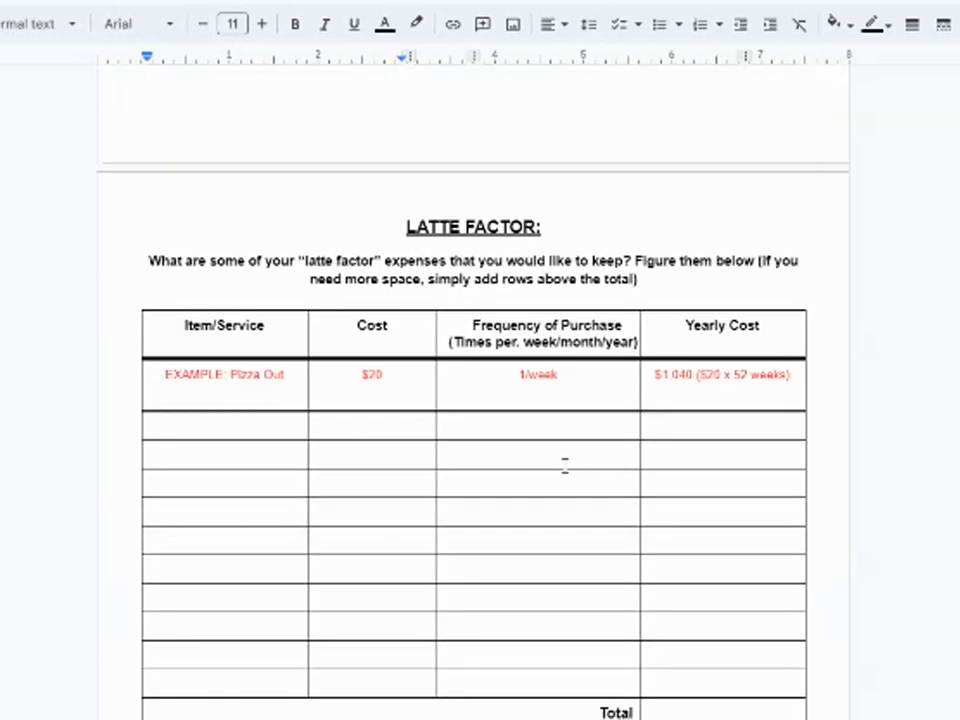
scroll(565, 465, "down", 2)
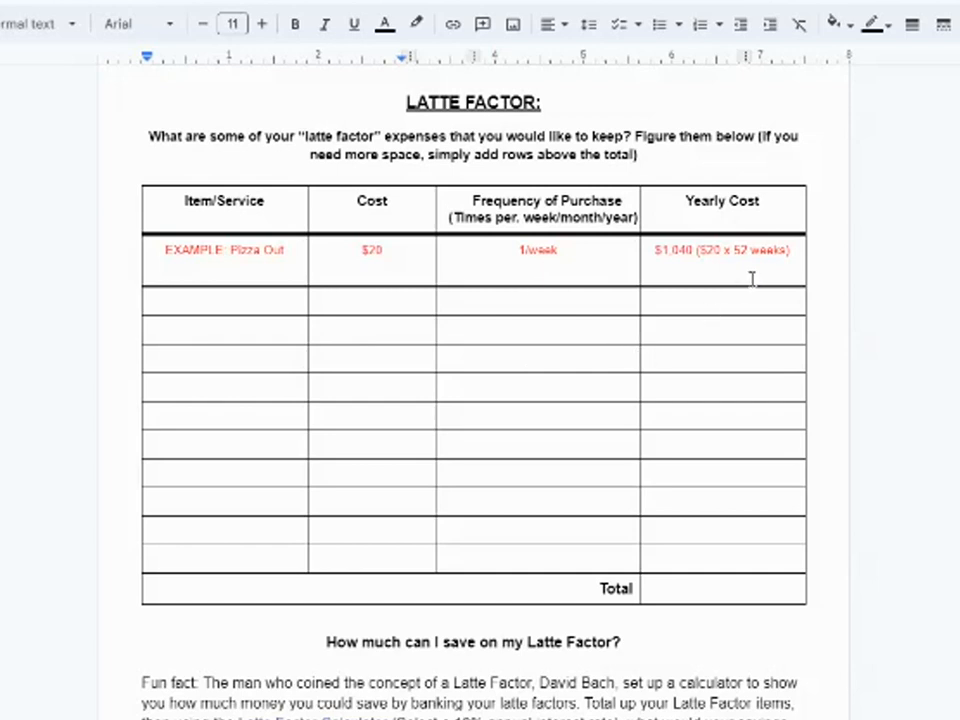
left_click(185, 308)
type("C")
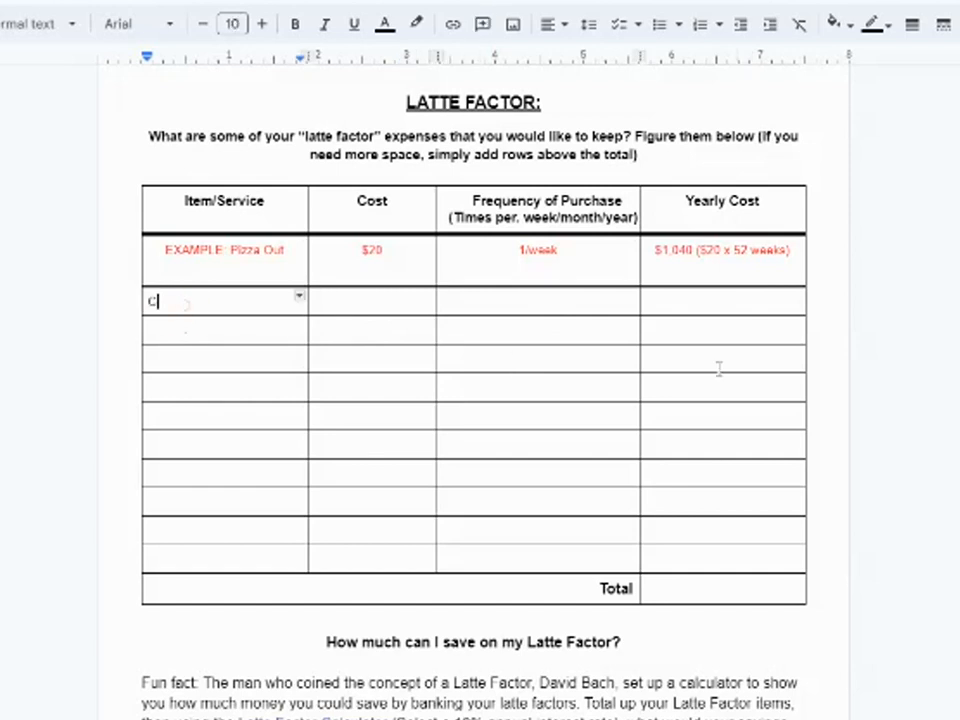
type("offee")
key("Tab")
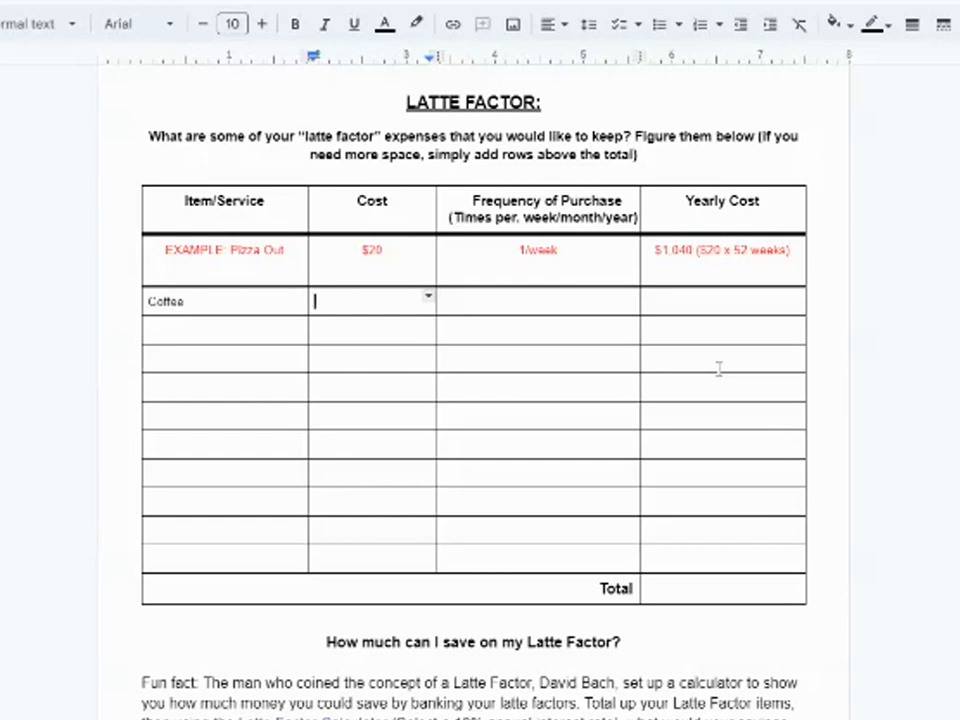
type("$25.00")
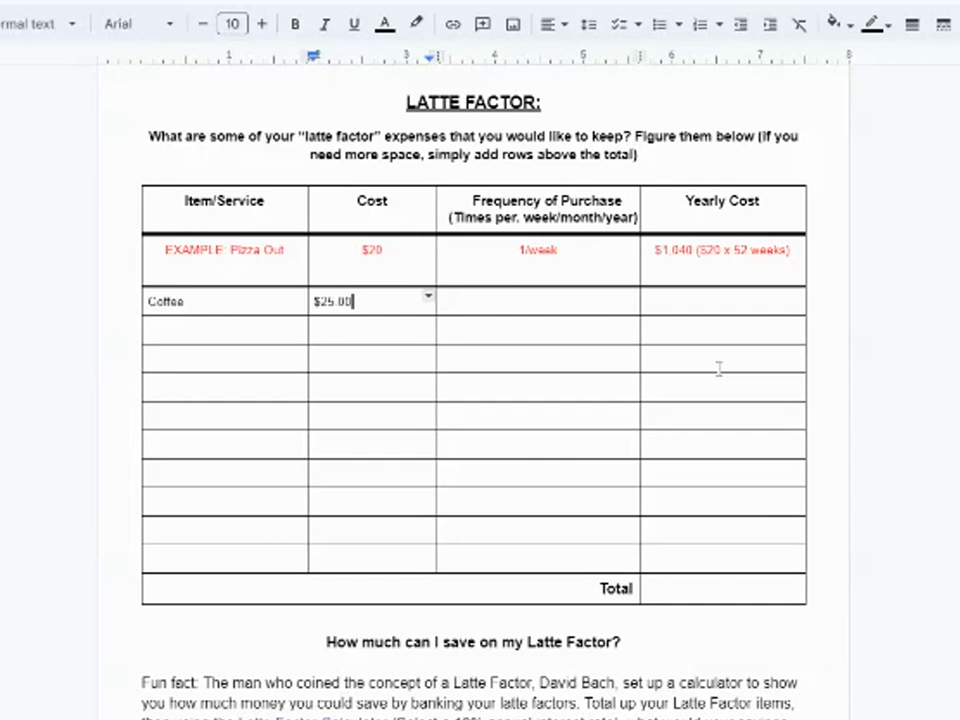
left_click(535, 300)
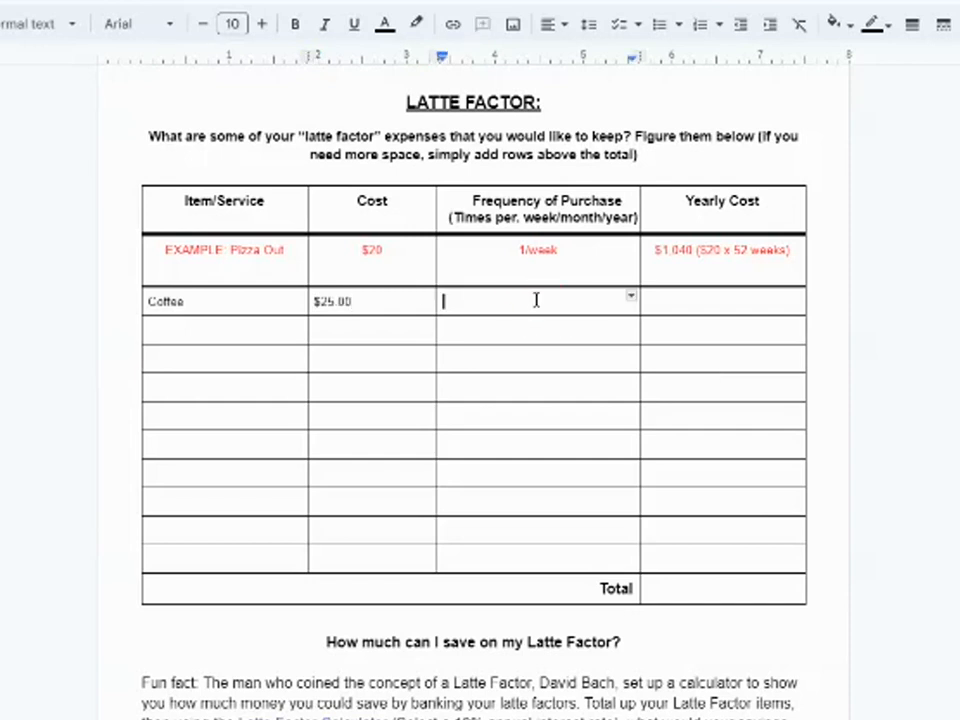
type("5/week")
left_click(725, 302)
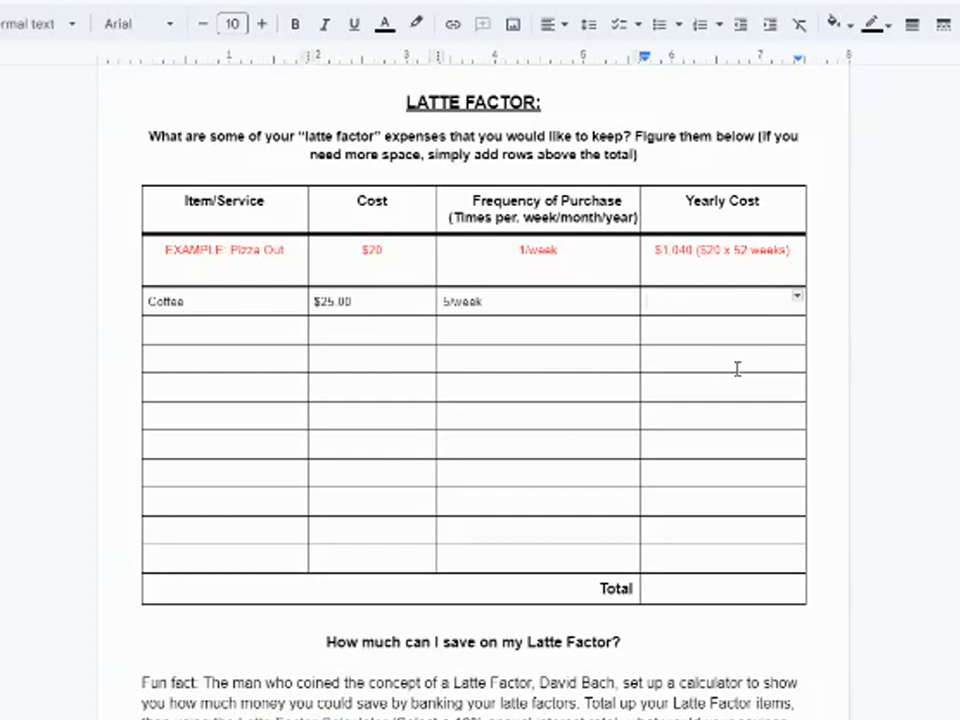
type("$1,300")
Enter $1,300.00 as the total yearly cost in the Latte Factor table
left_click(681, 585)
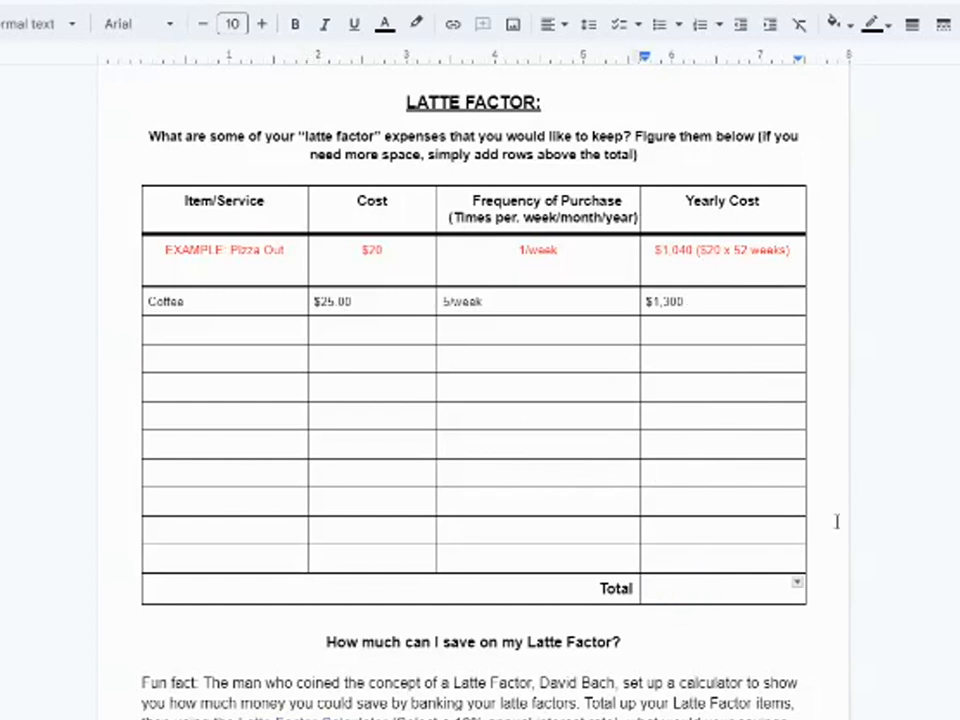
type("$1,300.00")
scroll(490, 335, "down", 2)
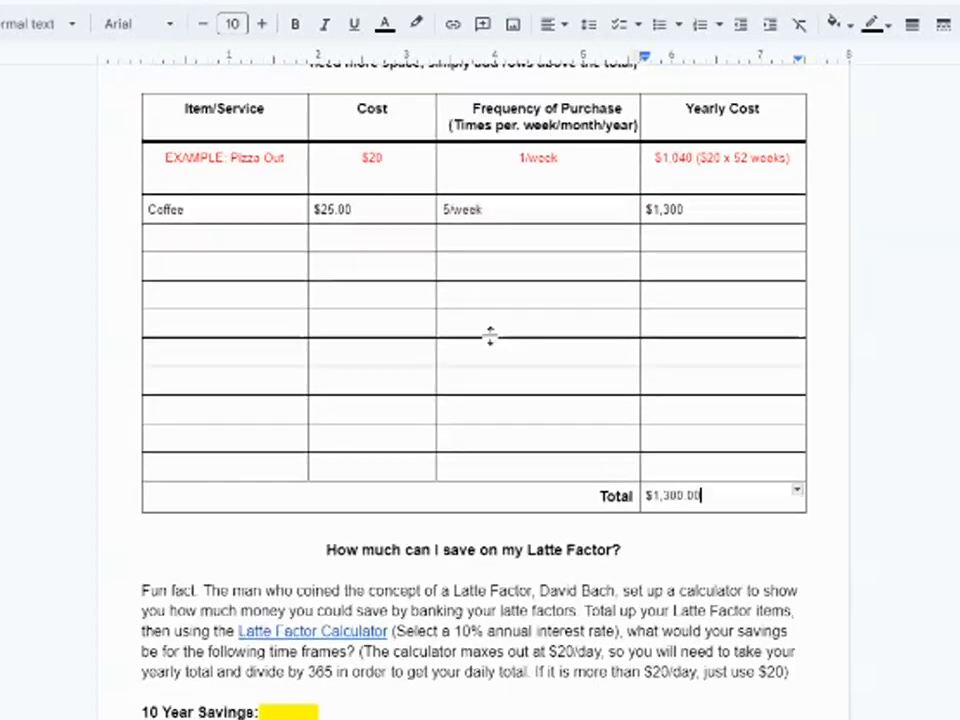
scroll(490, 335, "down", 2)
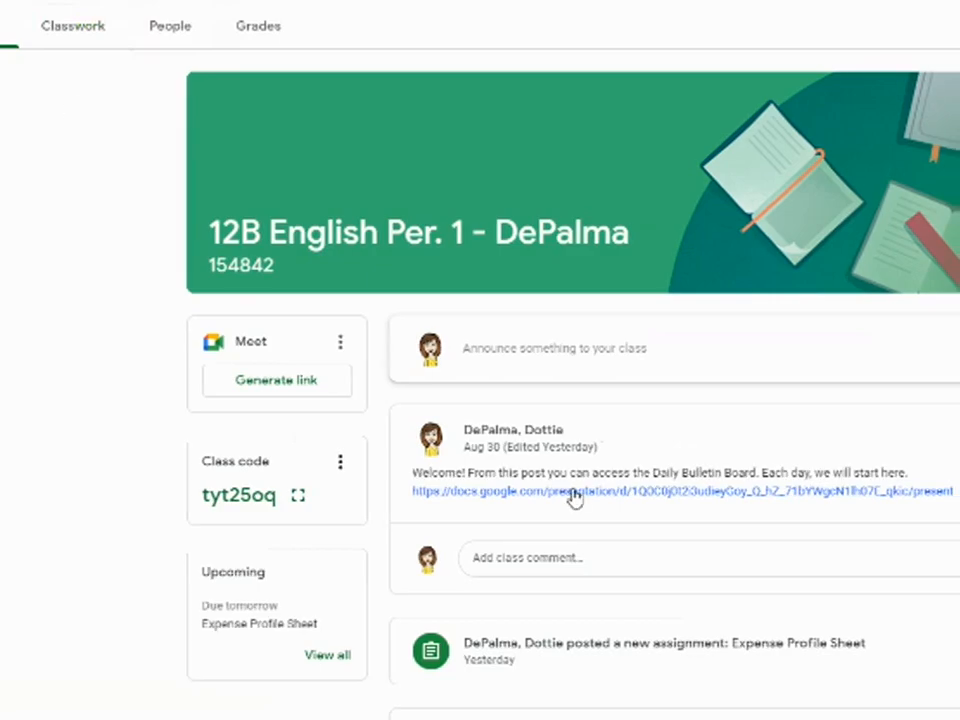
Open the Daily Bulletin Board presentation from the class stream and follow its replacement link to the Latte Factor Calculator
left_click(574, 496)
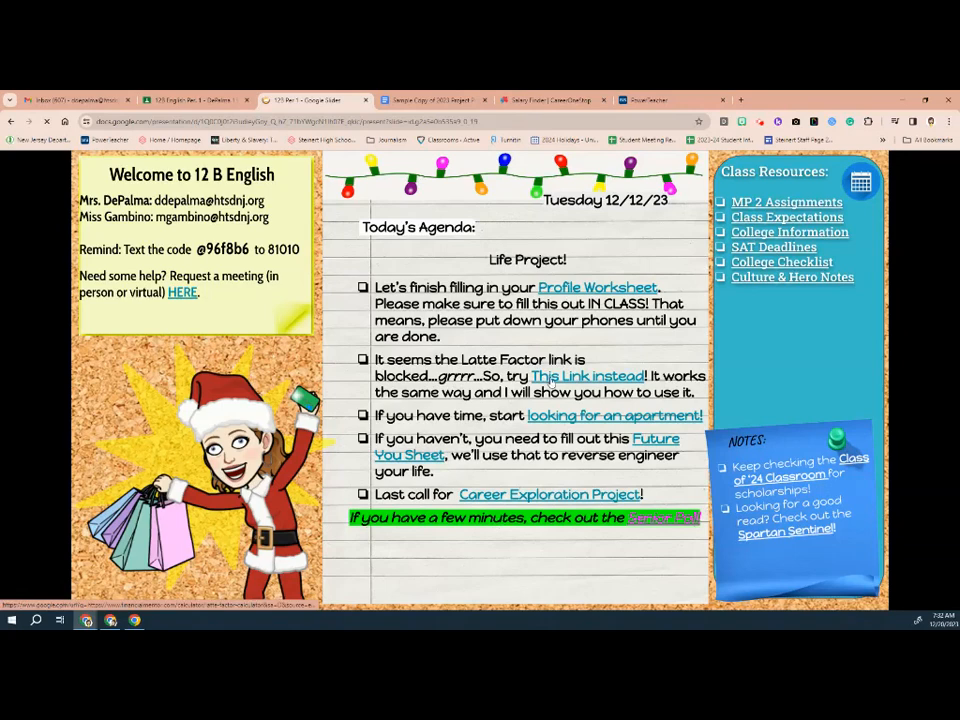
left_click(582, 378)
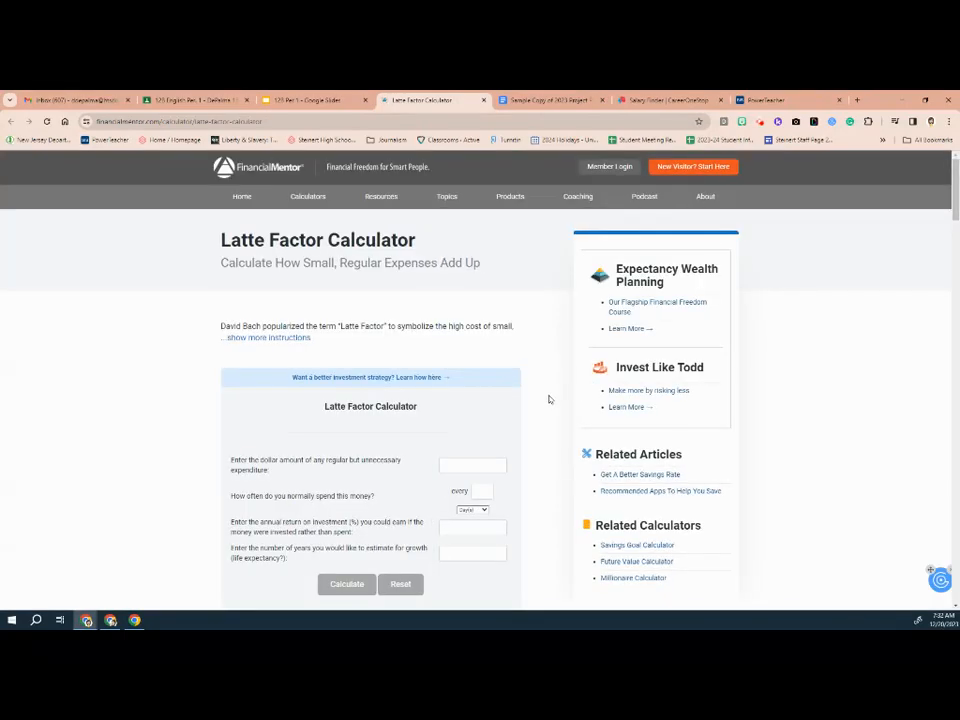
scroll(548, 399, "down", 2)
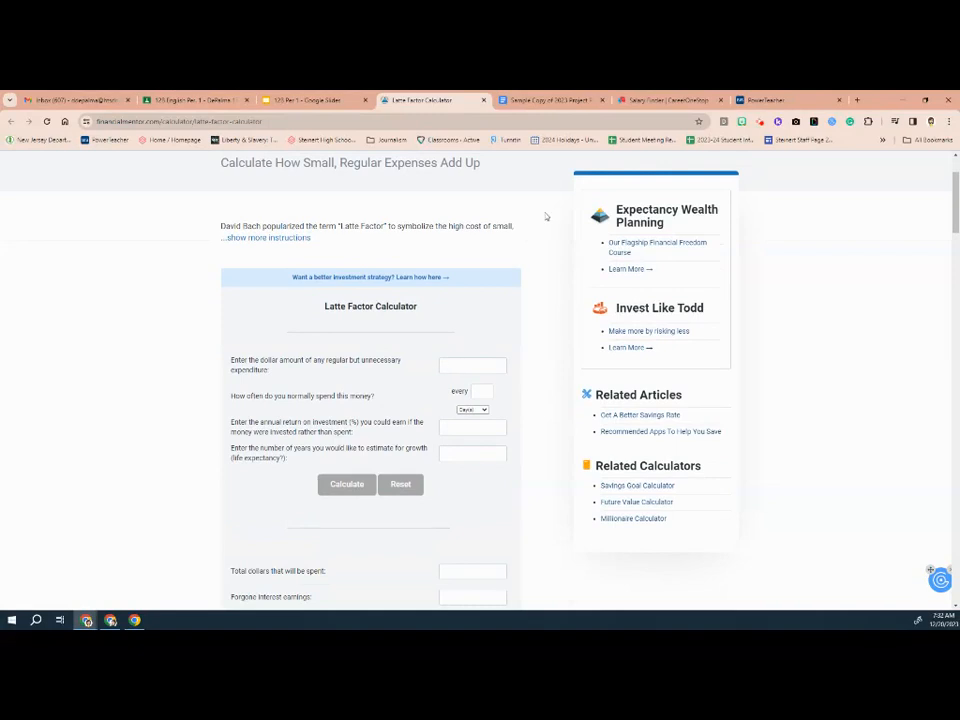
Check the worksheet's coffee cost, and calculate the Latte Factor for 25 dollars every 1 week at 10% annual return over 10 years
left_click(553, 100)
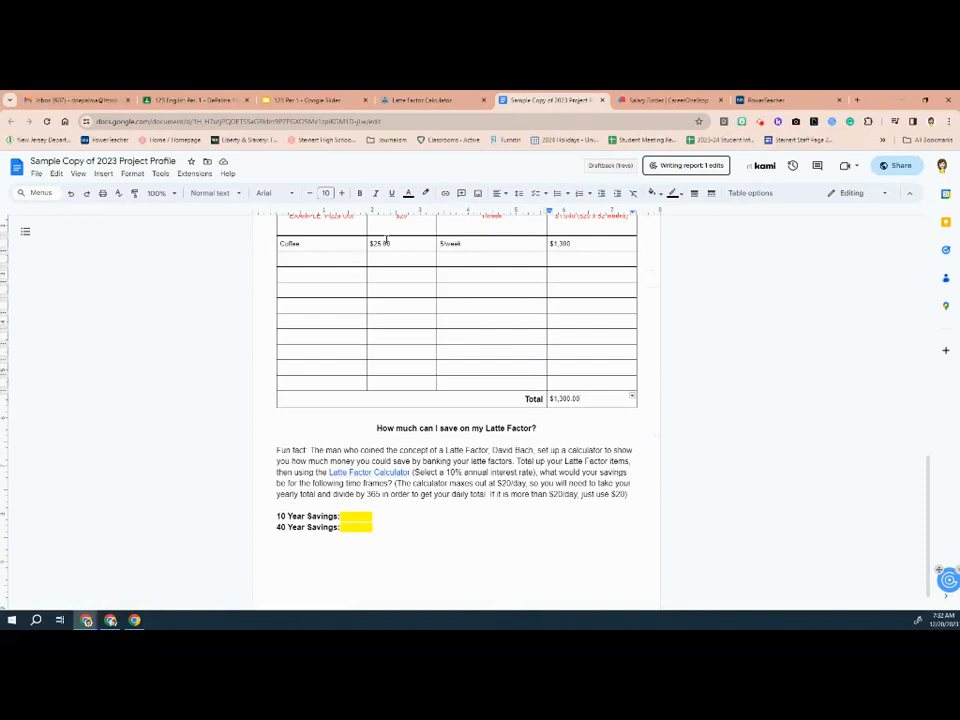
left_click(408, 100)
left_click(466, 363)
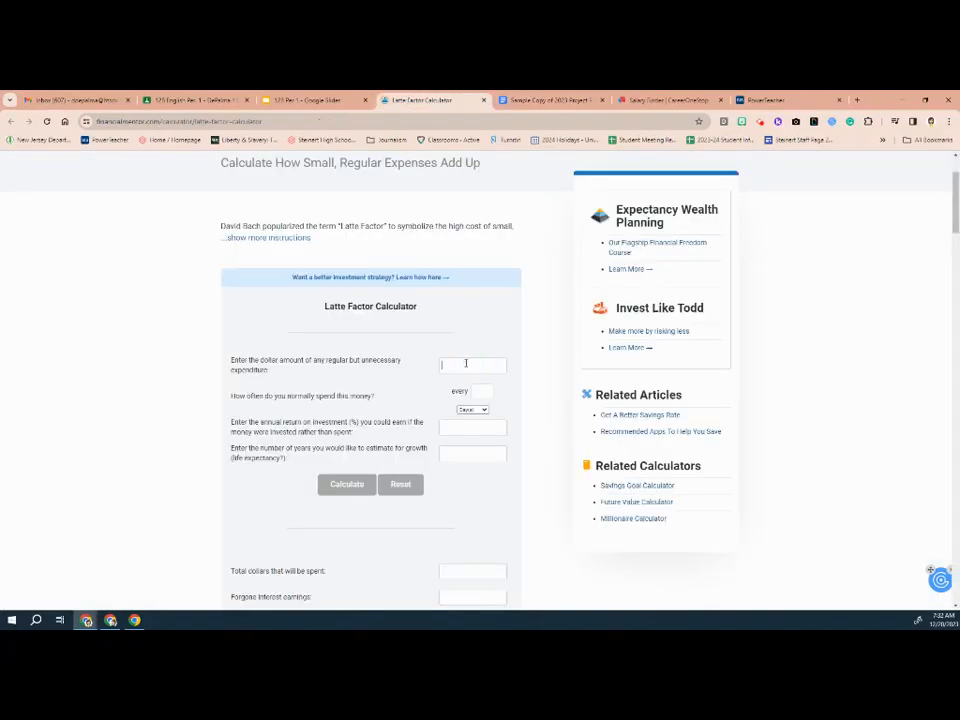
type("25")
left_click(477, 392)
left_click(485, 411)
left_click(483, 424)
left_click(446, 428)
type("10")
key("Tab")
type("10")
left_click(341, 487)
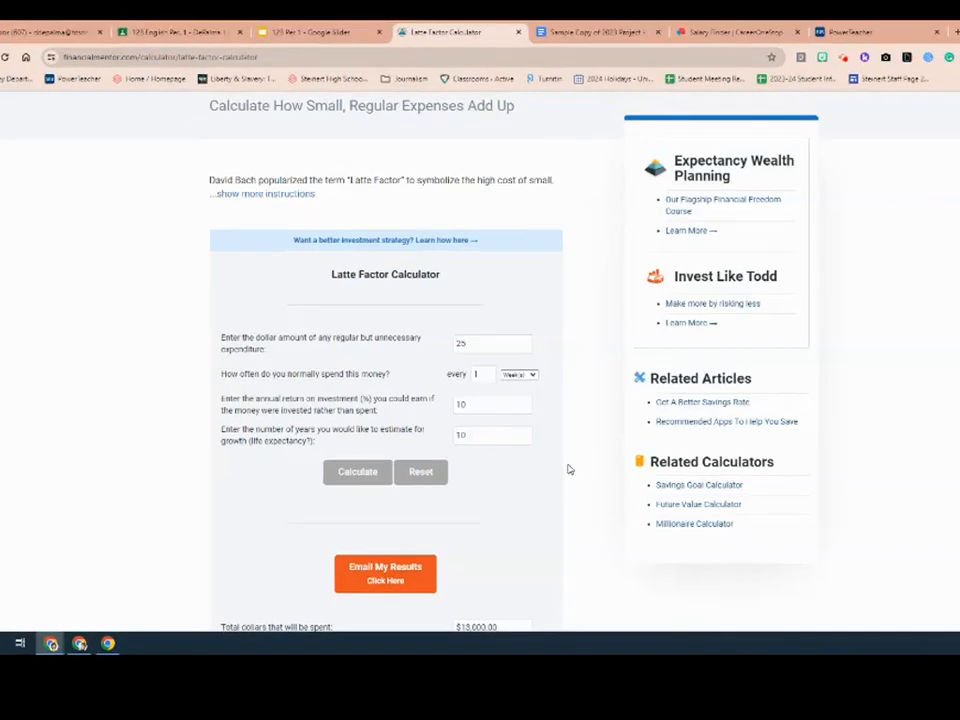
Copy the calculator's real cost of expenditure, $22,191.54, into the worksheet's 10 Year Savings field without its source formatting
scroll(528, 472, "down", 4)
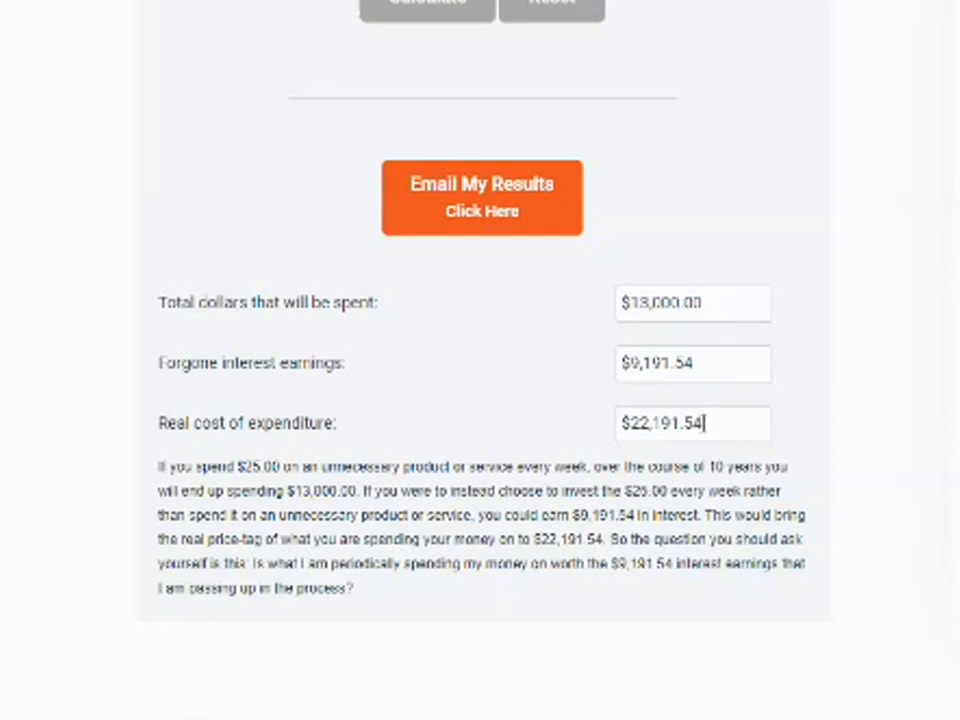
left_click(712, 423)
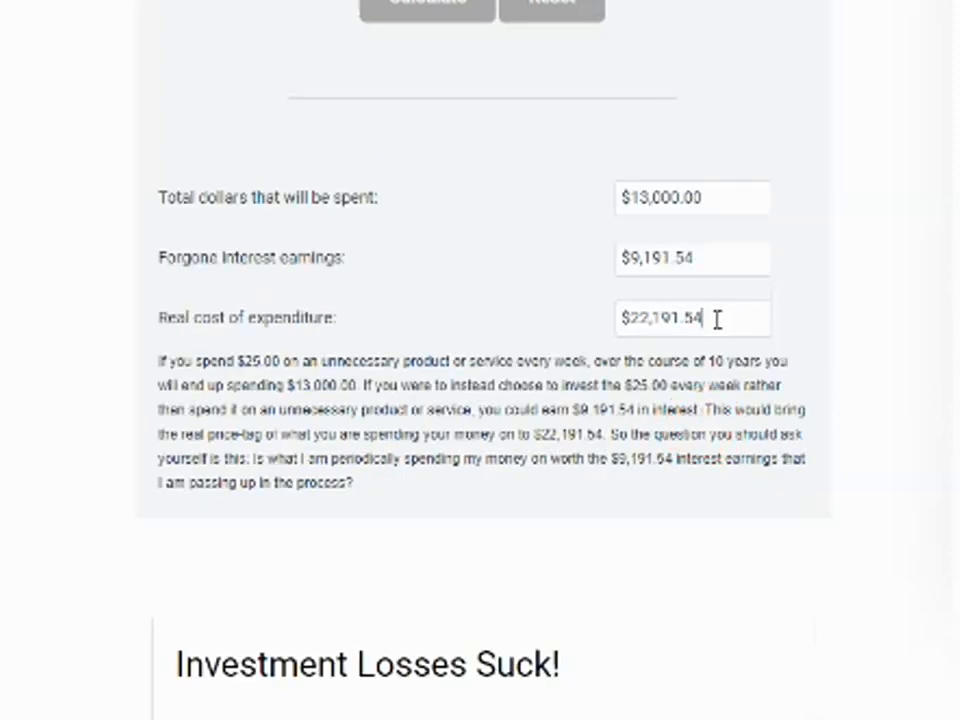
left_click_drag(716, 319, 620, 320)
key("ctrl+c")
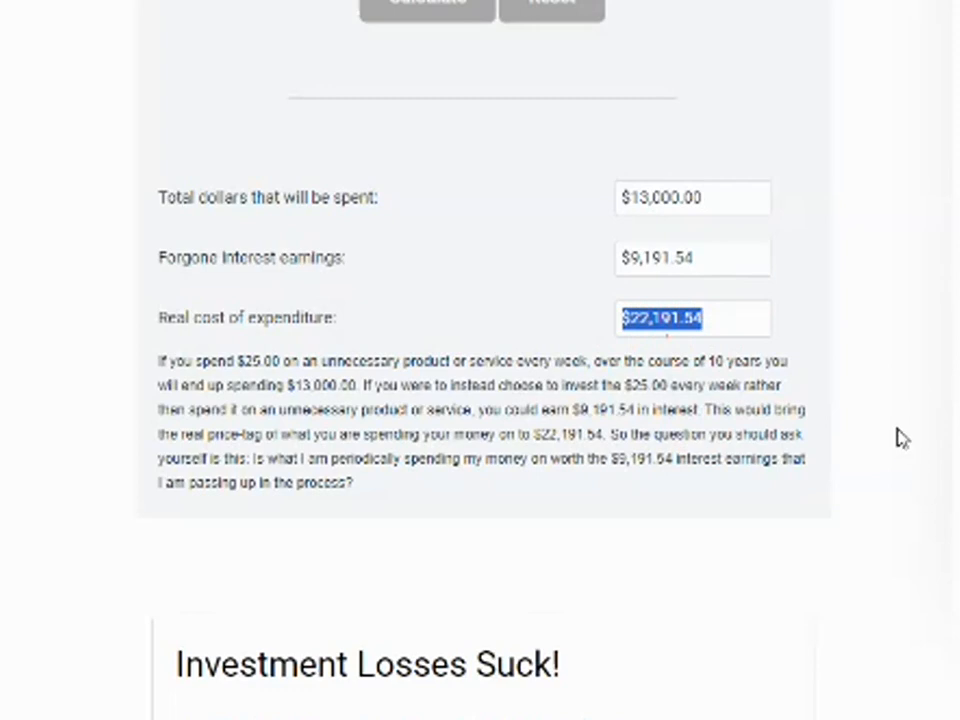
right_click(674, 318)
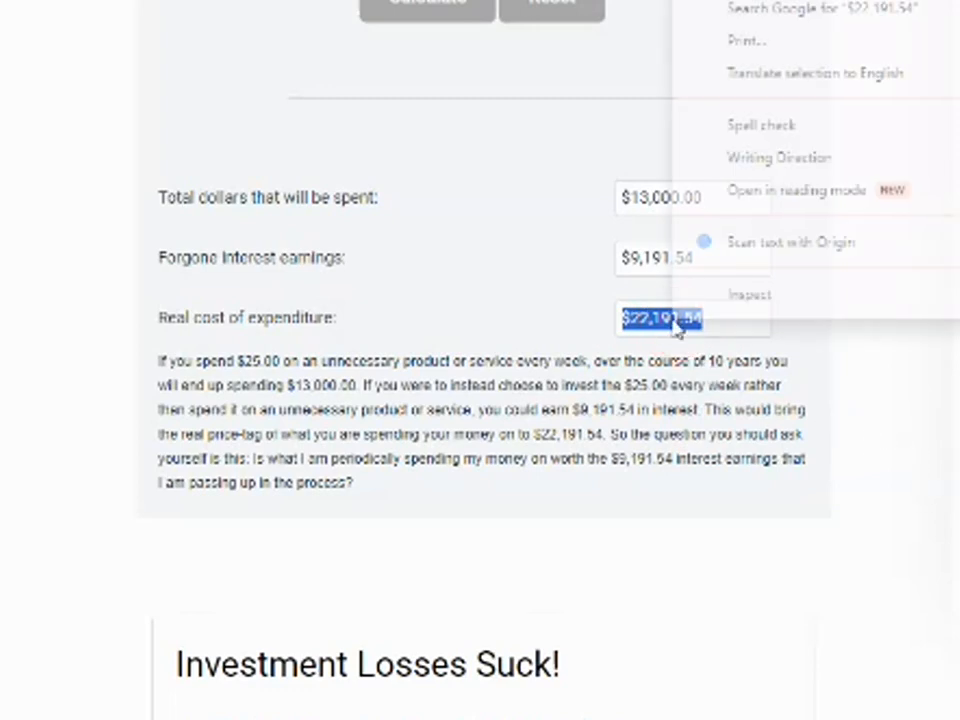
key("Escape")
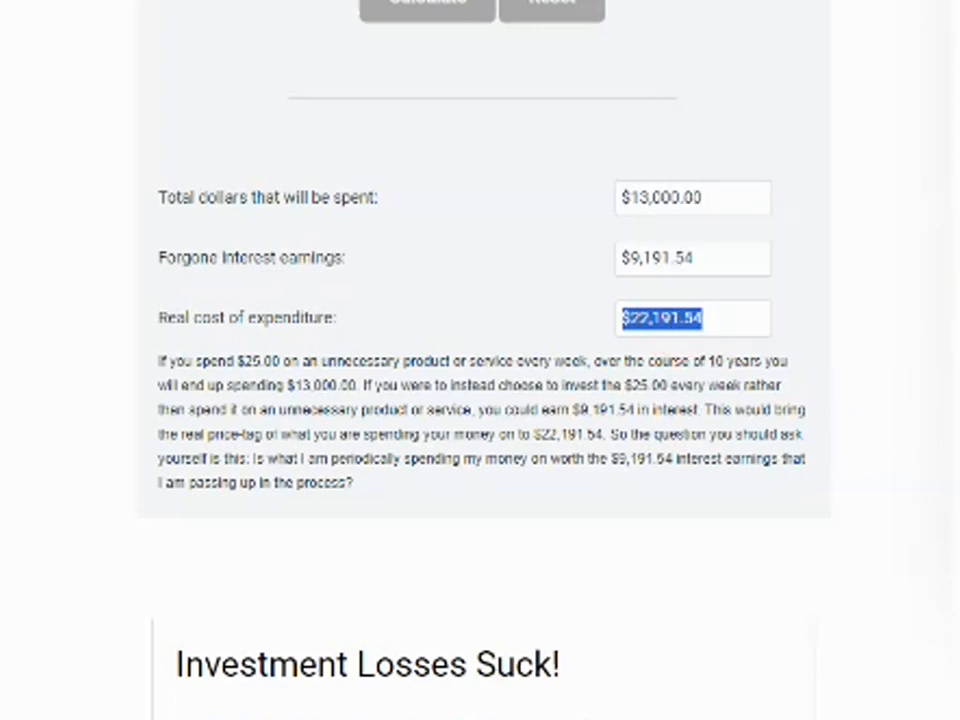
key("ctrl+shift+Tab")
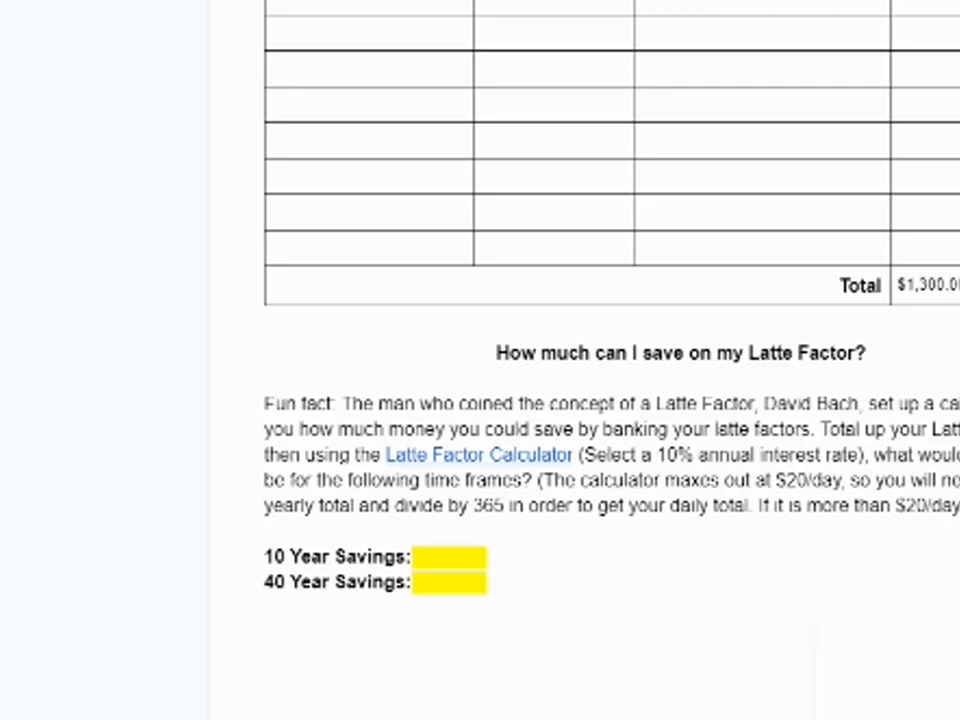
right_click(428, 562)
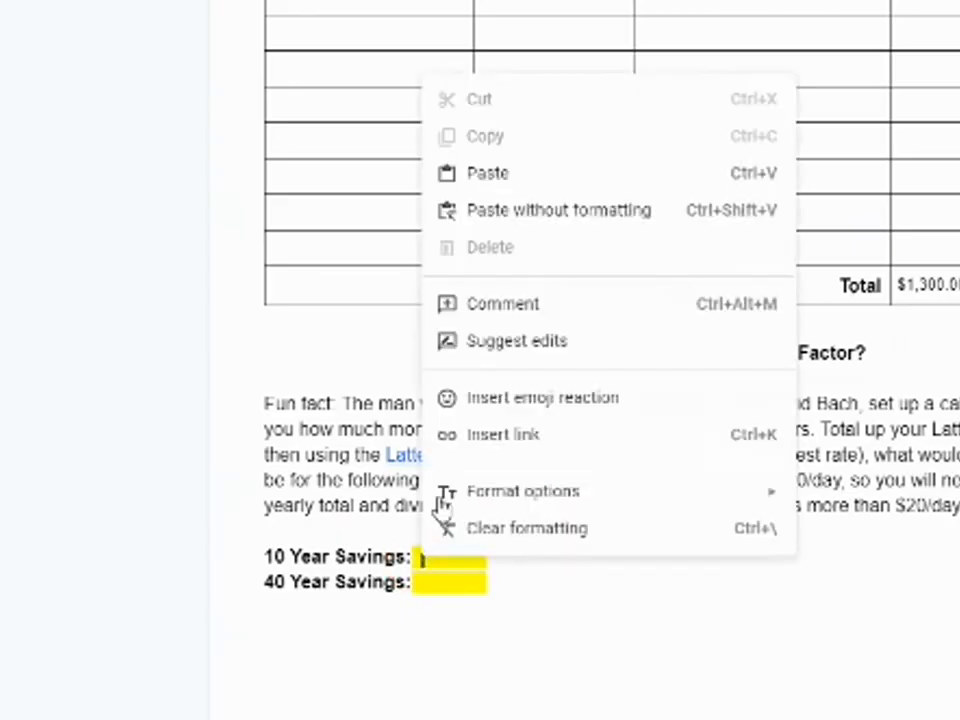
left_click(537, 212)
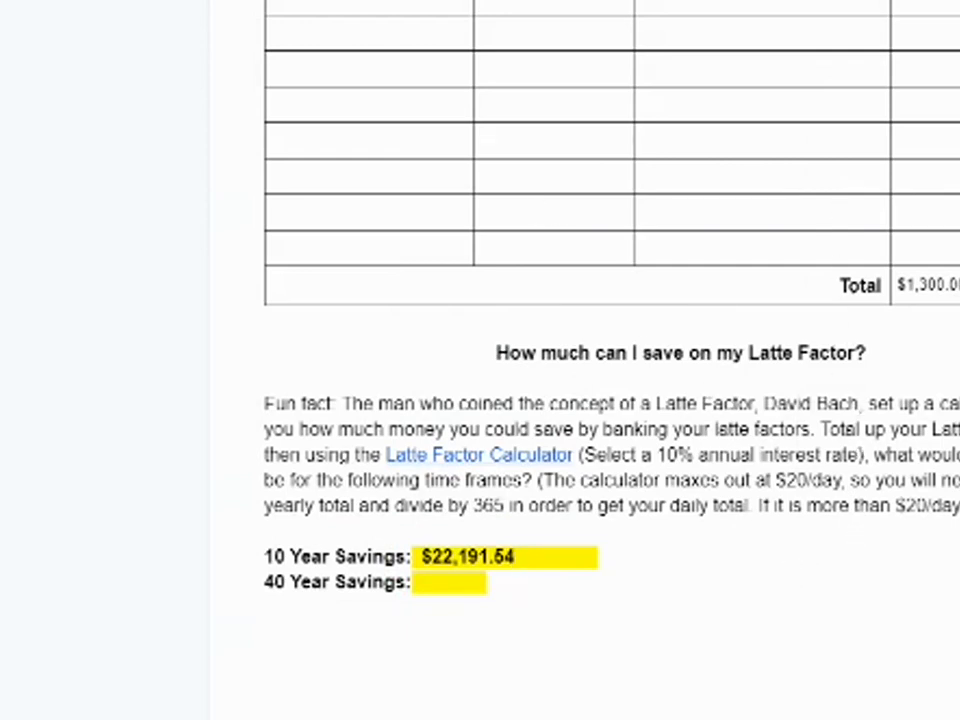
Return to the Latte Factor Calculator, set the number of years to 40 and calculate again
key("ctrl+Tab")
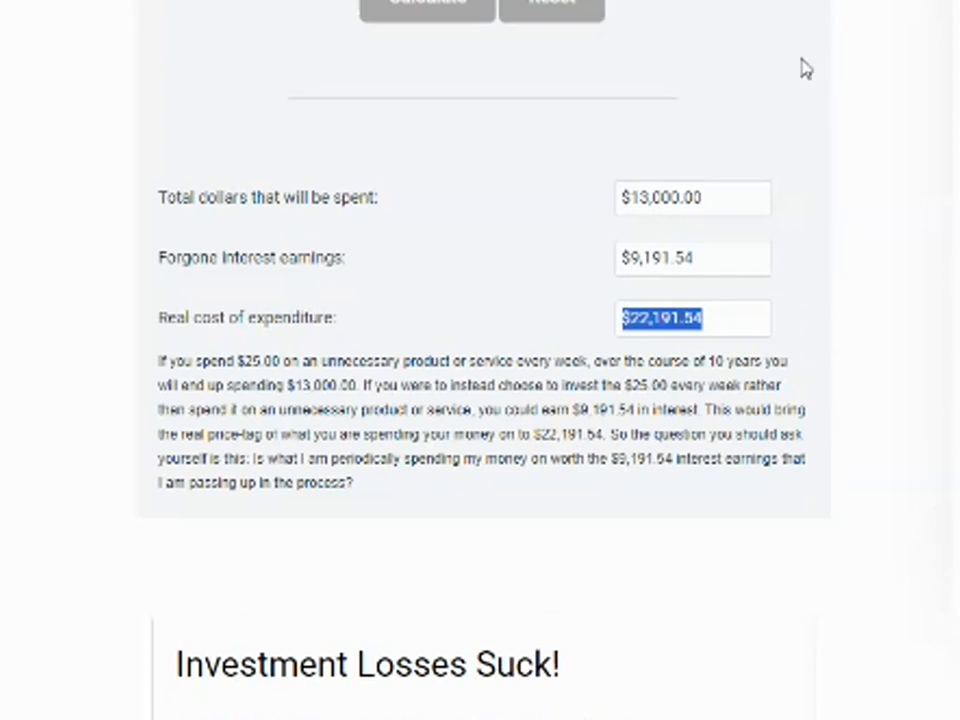
scroll(805, 72, "up", 1)
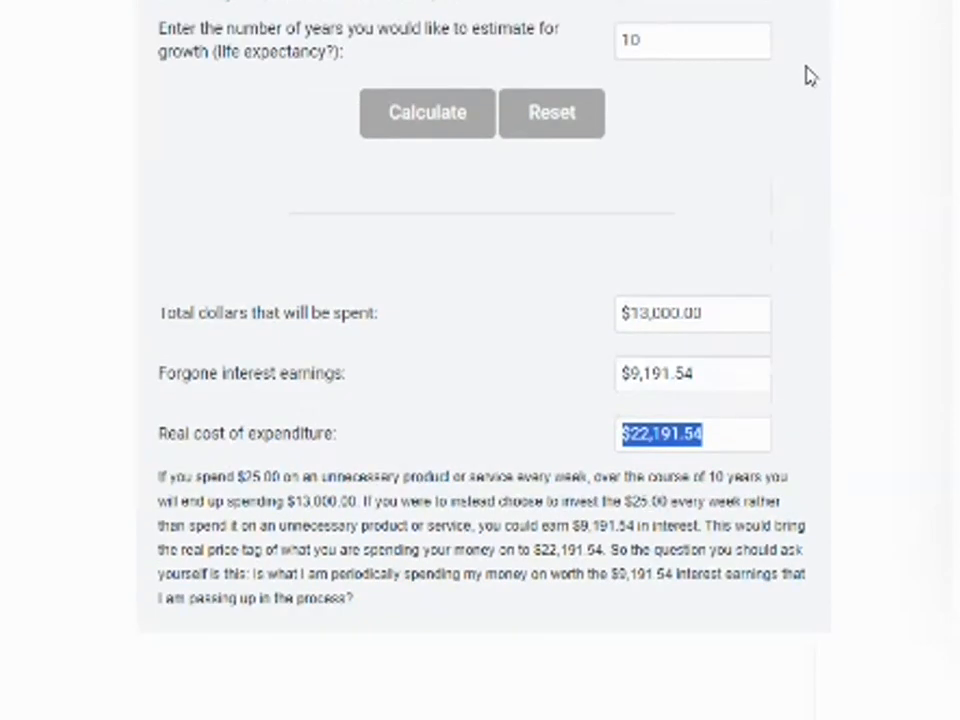
left_click(655, 44)
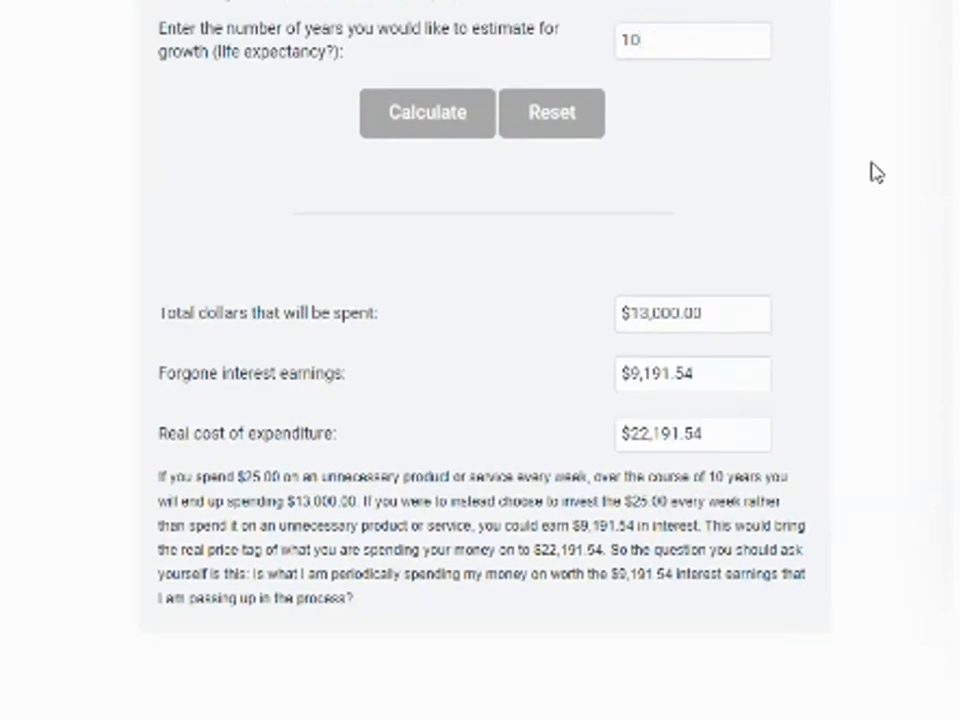
key("BackSpace")
key("BackSpace")
type("40")
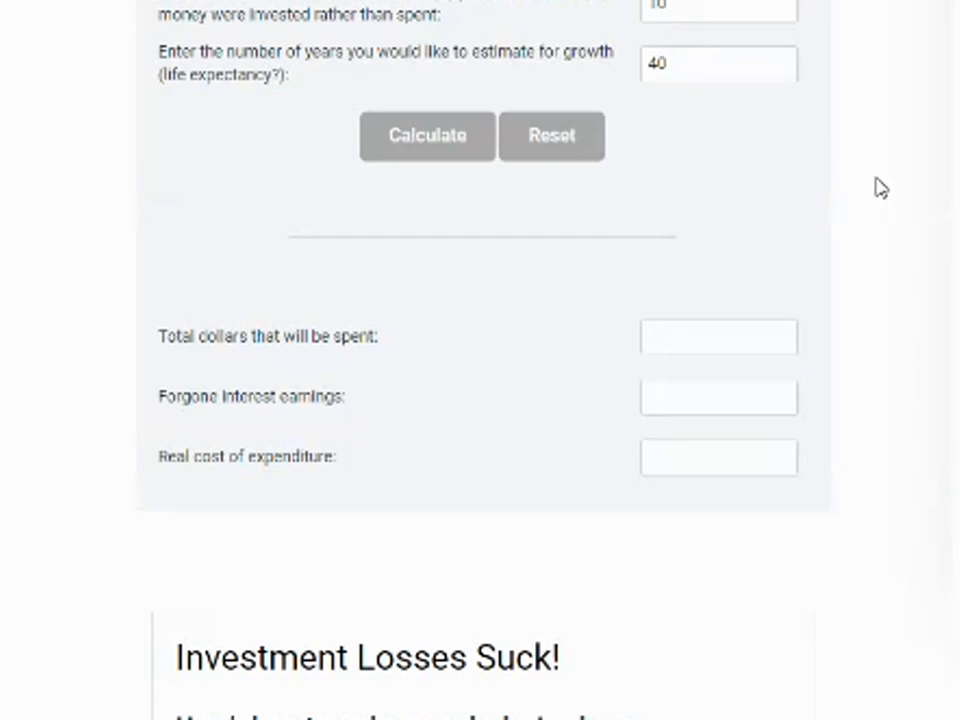
left_click(414, 150)
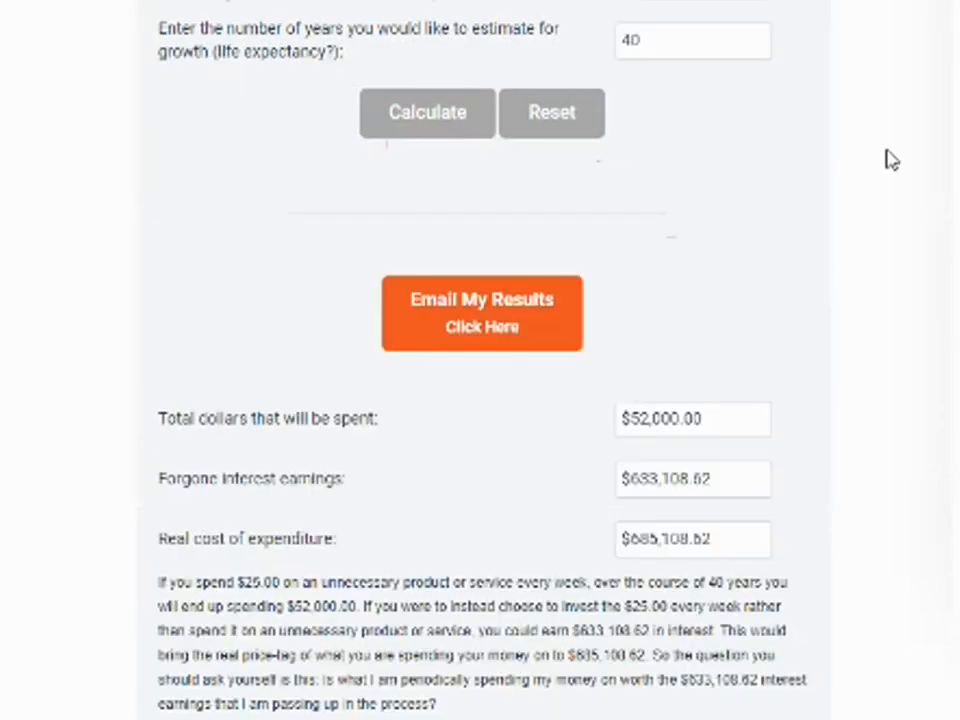
Copy the 40-year real cost of expenditure, $685,108.62, into the worksheet's 40 Year Savings field without its source formatting
scroll(866, 180, "down", 1)
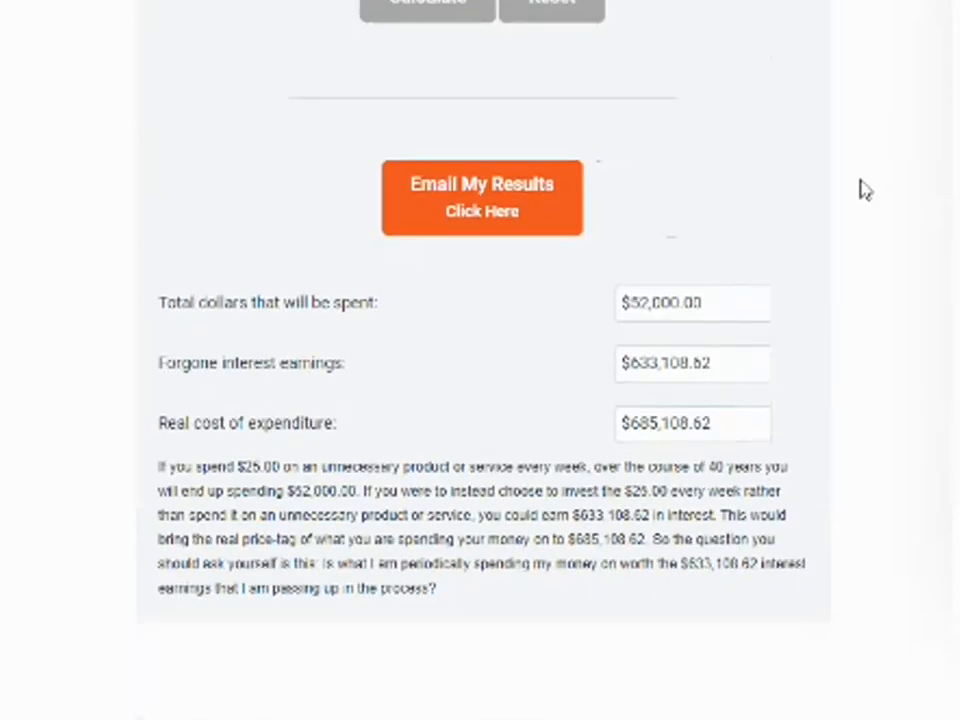
left_click(714, 407)
left_click_drag(714, 315, 618, 318)
key("ctrl+c")
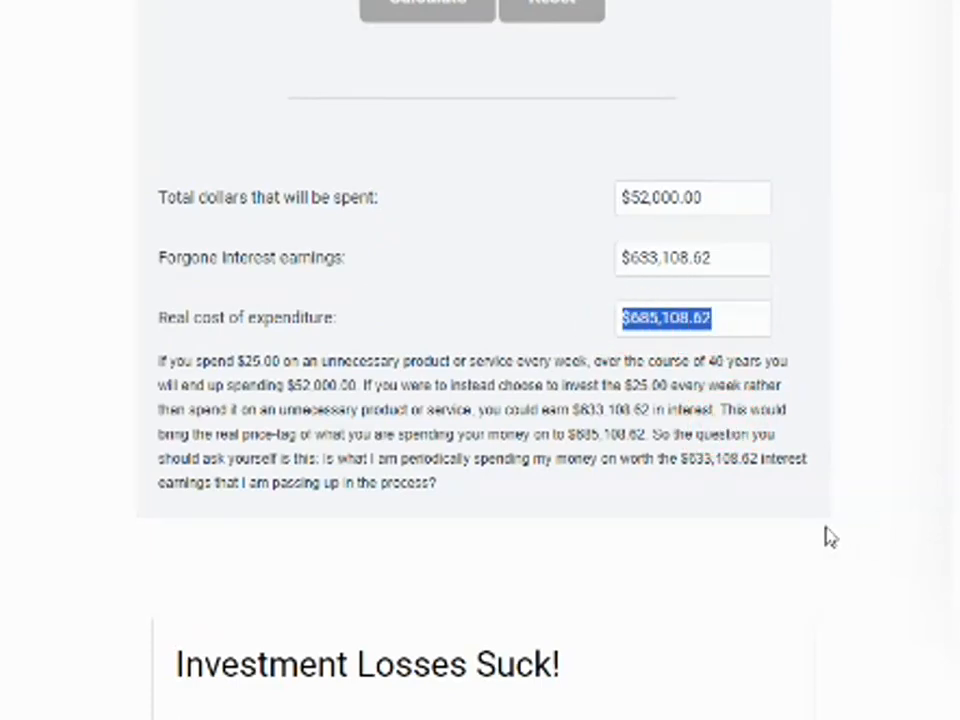
right_click(676, 318)
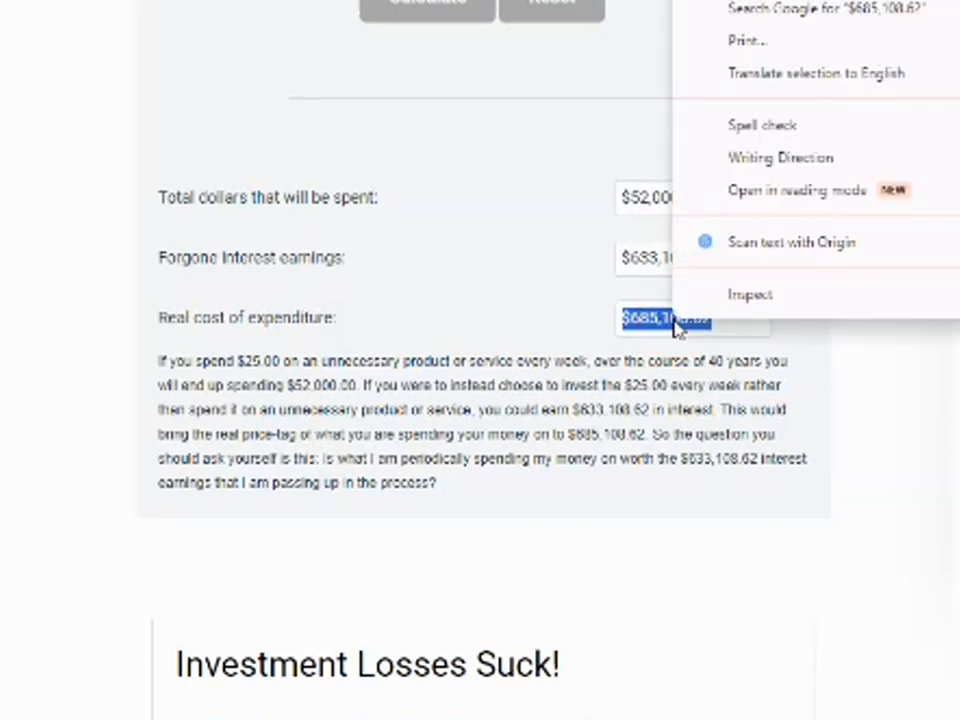
left_click(745, 0)
left_click(400, 0)
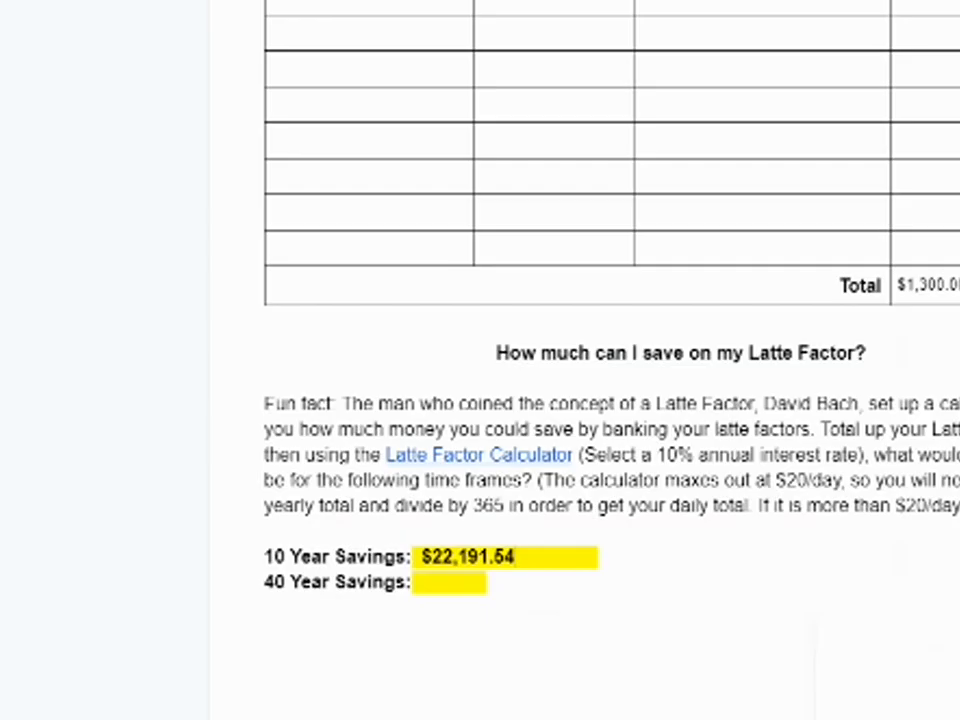
left_click(439, 583)
right_click(439, 583)
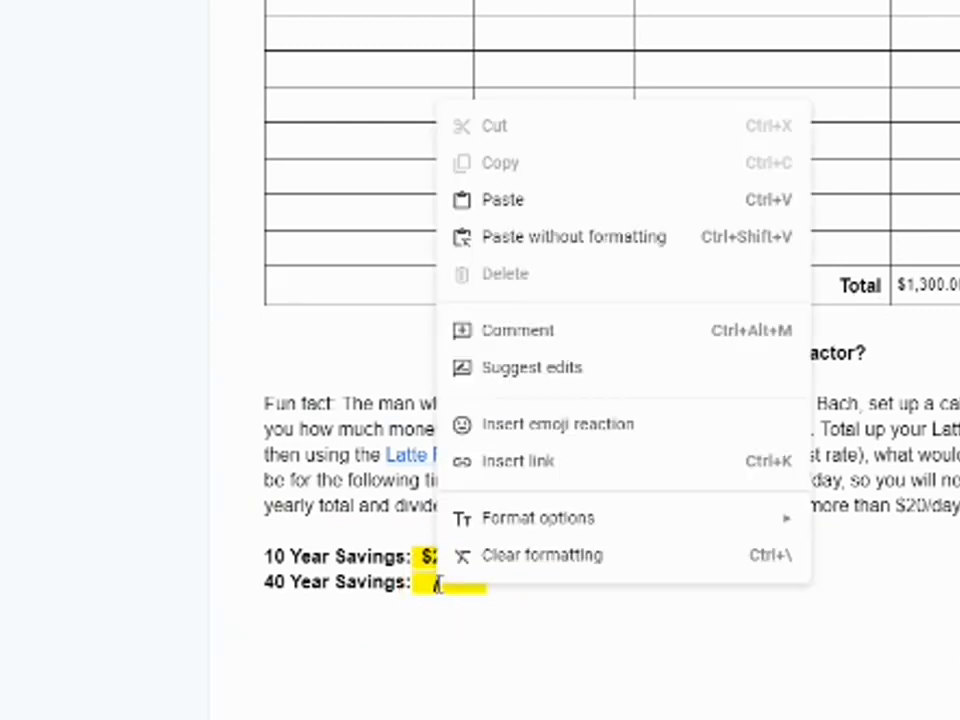
left_click(574, 238)
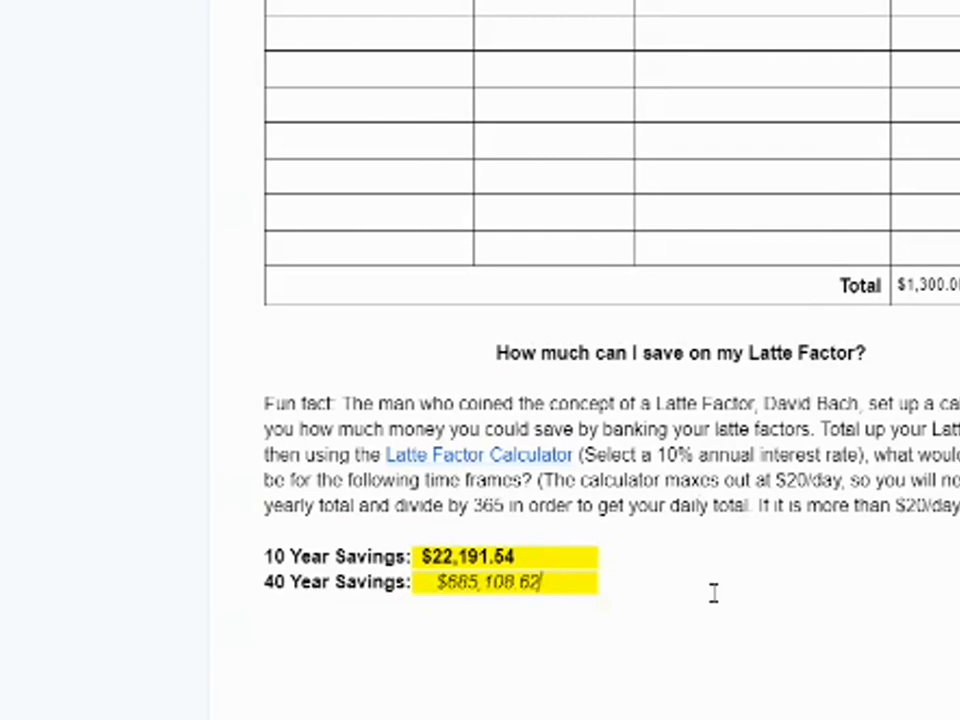
scroll(855, 585, "up", 10)
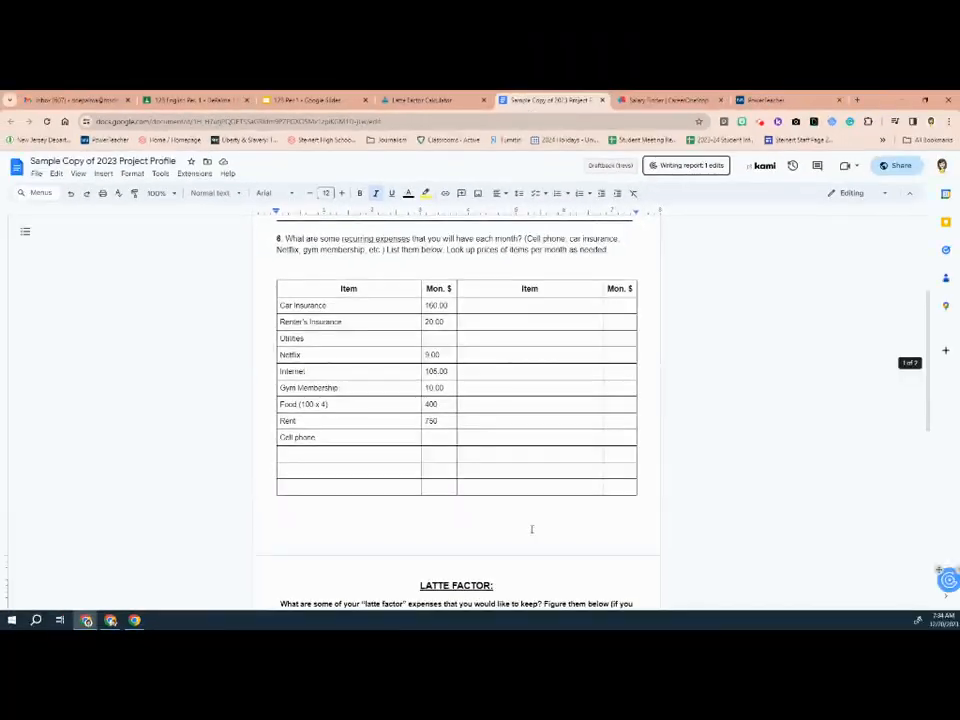
scroll(812, 578, "up", 5)
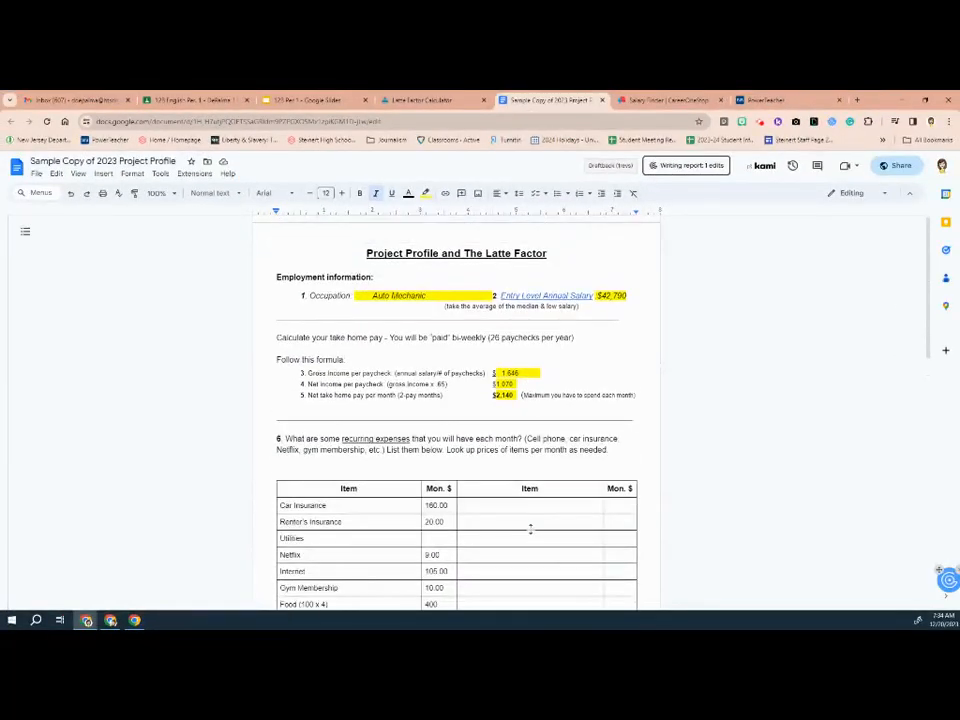